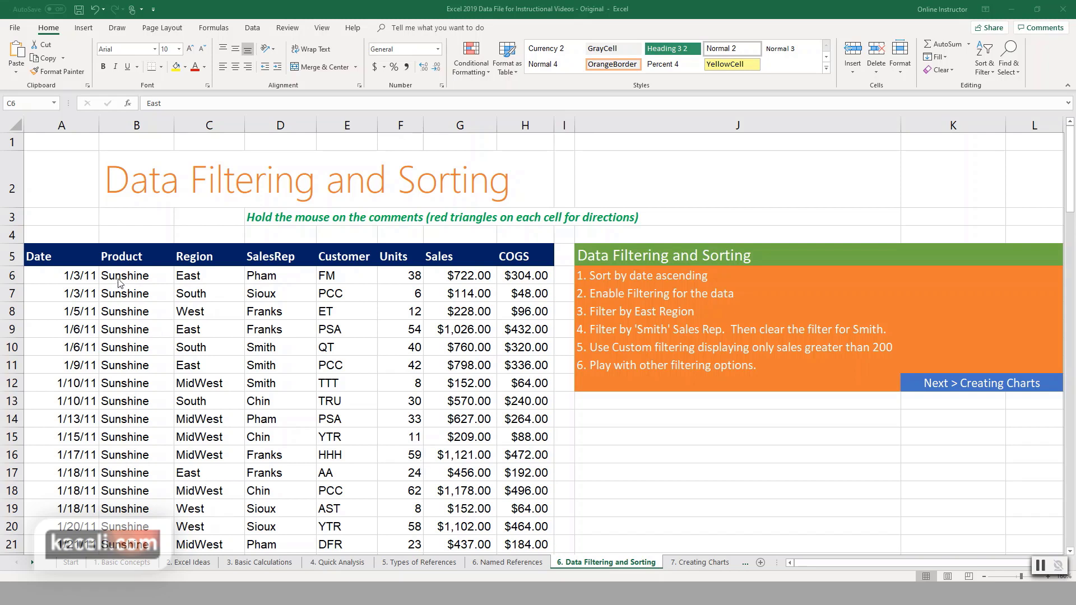
- Select cell A6, the first date in the sales table's Date column
left_click(80, 276)
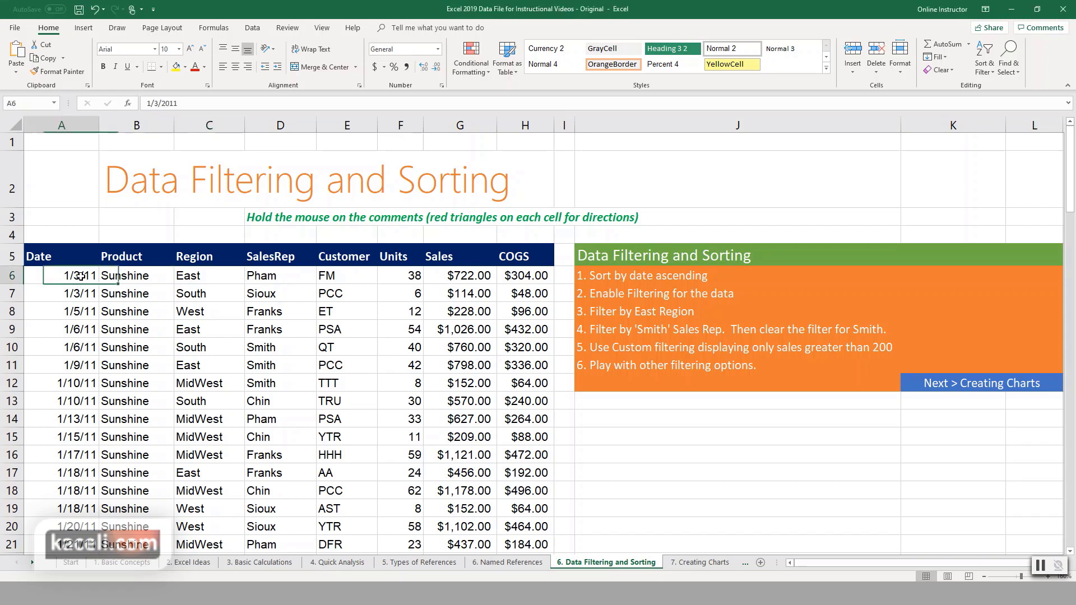
left_click(161, 276, "shift")
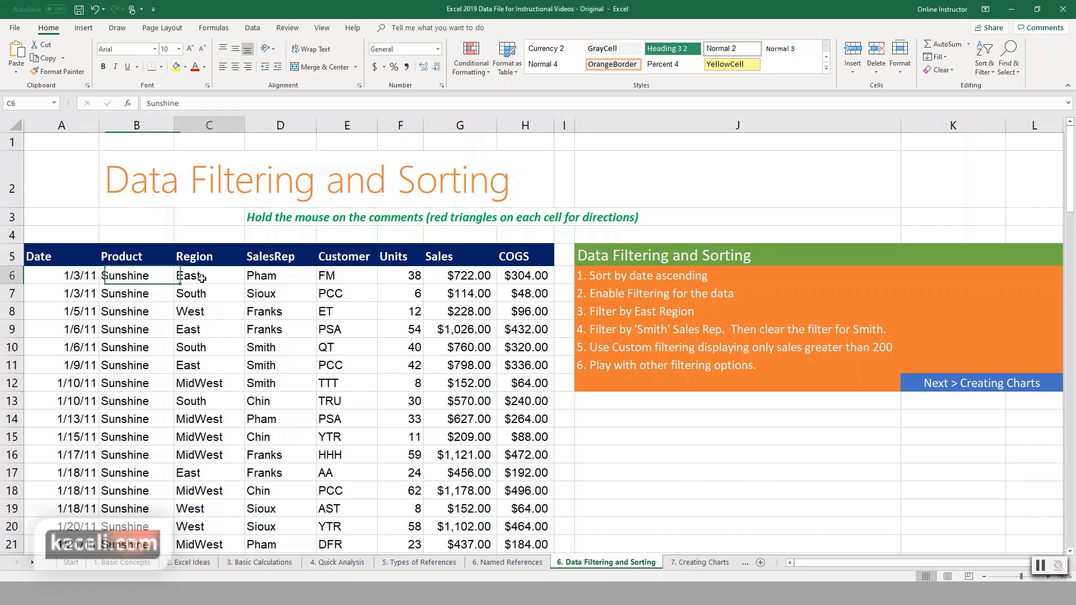
left_click(201, 278)
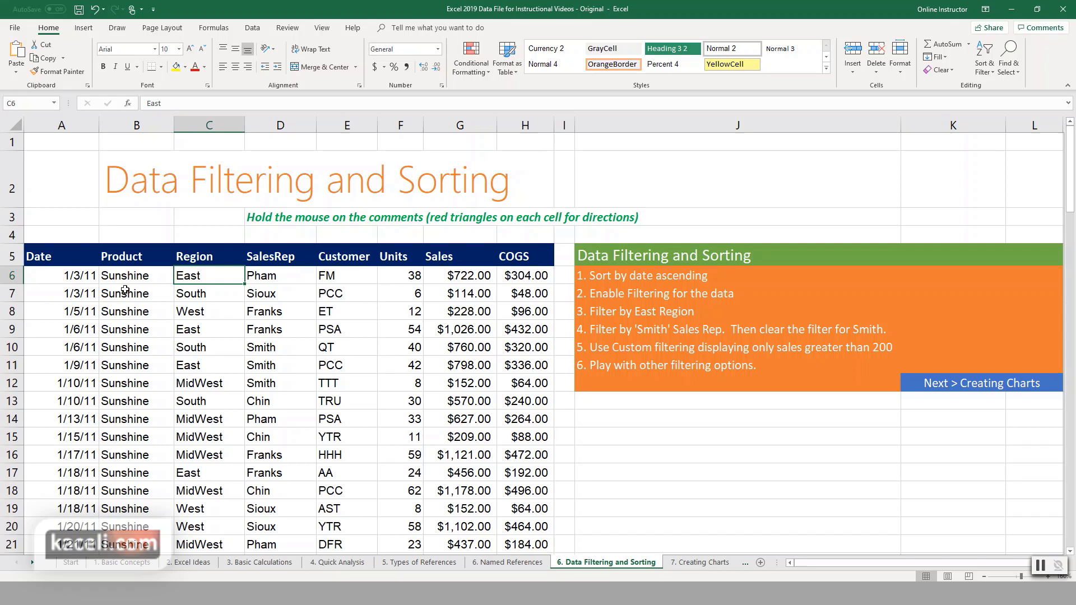
left_click(65, 282)
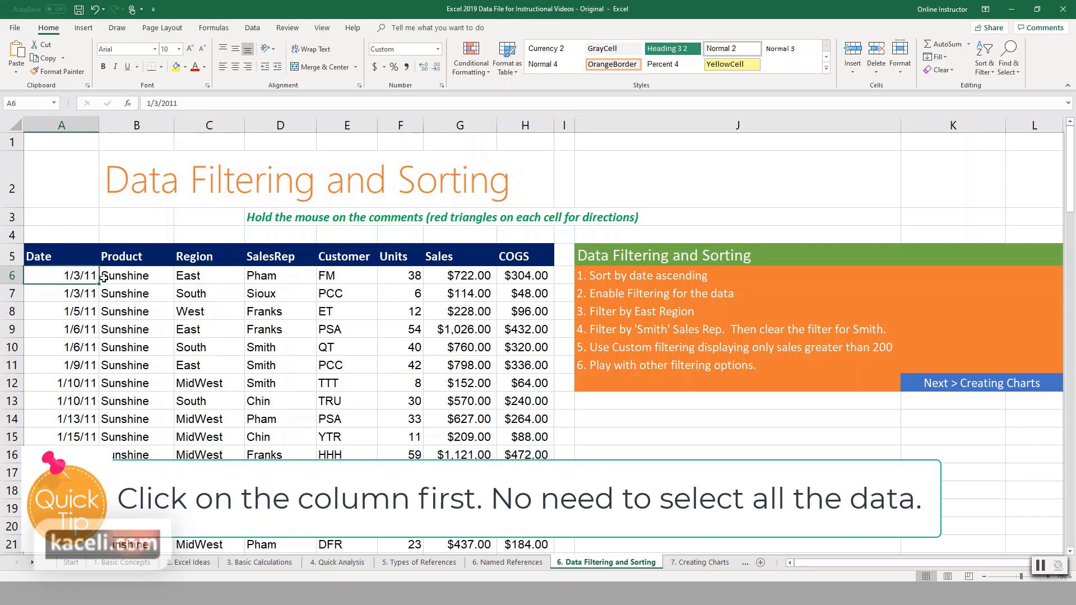
- Sort the sales table by Date from oldest to newest
left_click(985, 63)
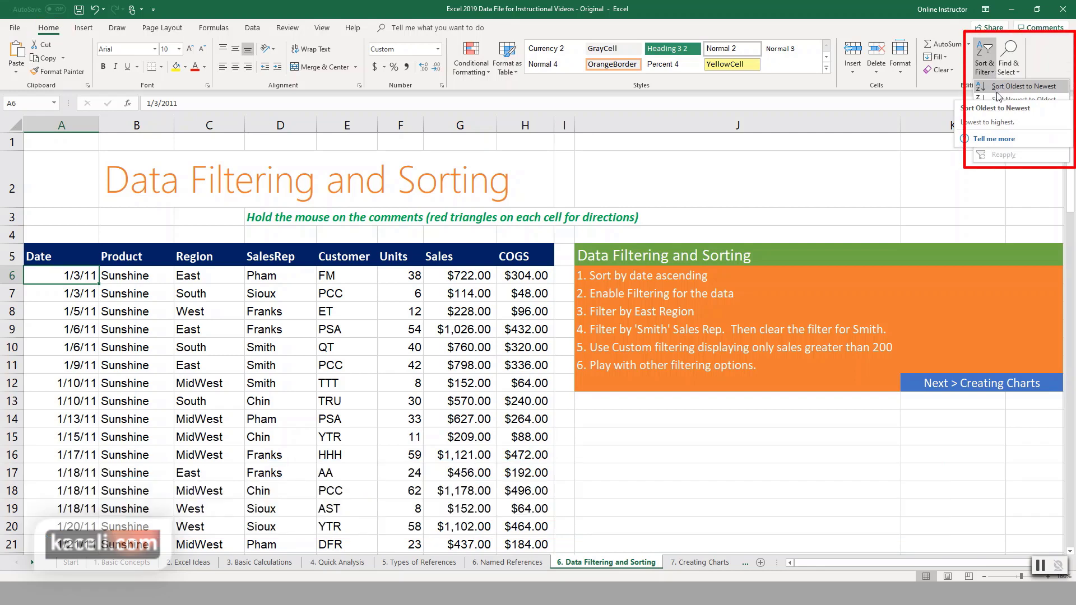
left_click(997, 90)
scroll(116, 293, "down", 4)
scroll(116, 293, "up", 4)
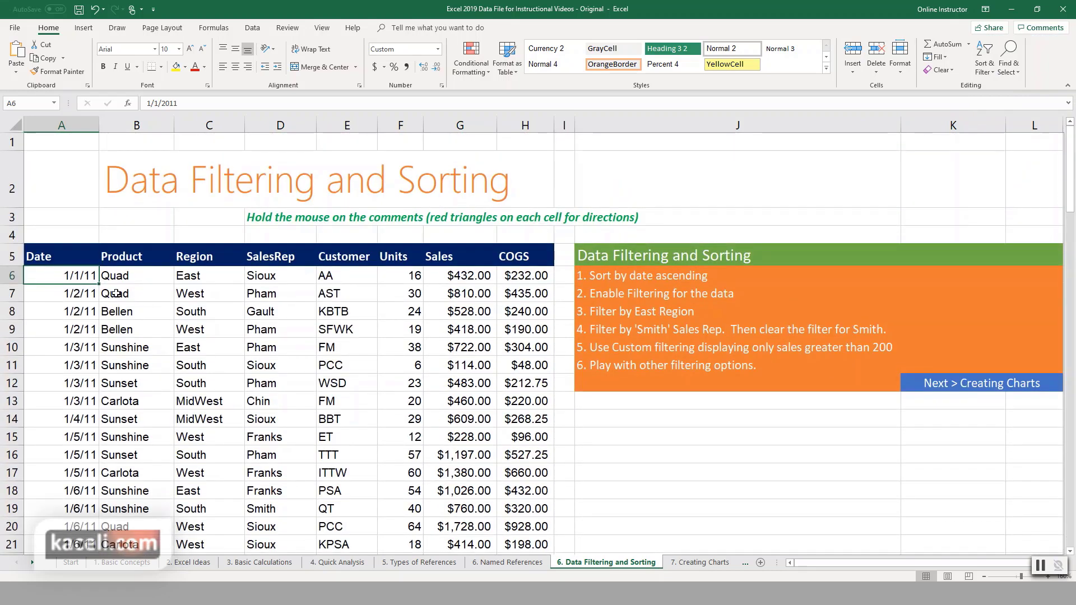
- Re-sort the table by the Product column from A to Z
left_click(117, 280)
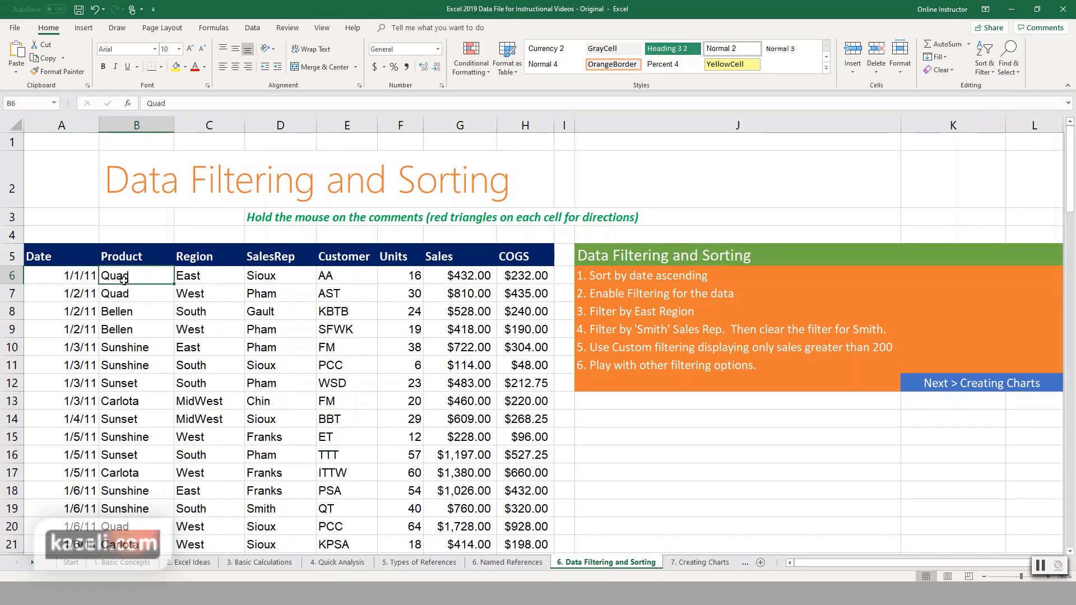
left_click(991, 71)
left_click(995, 88)
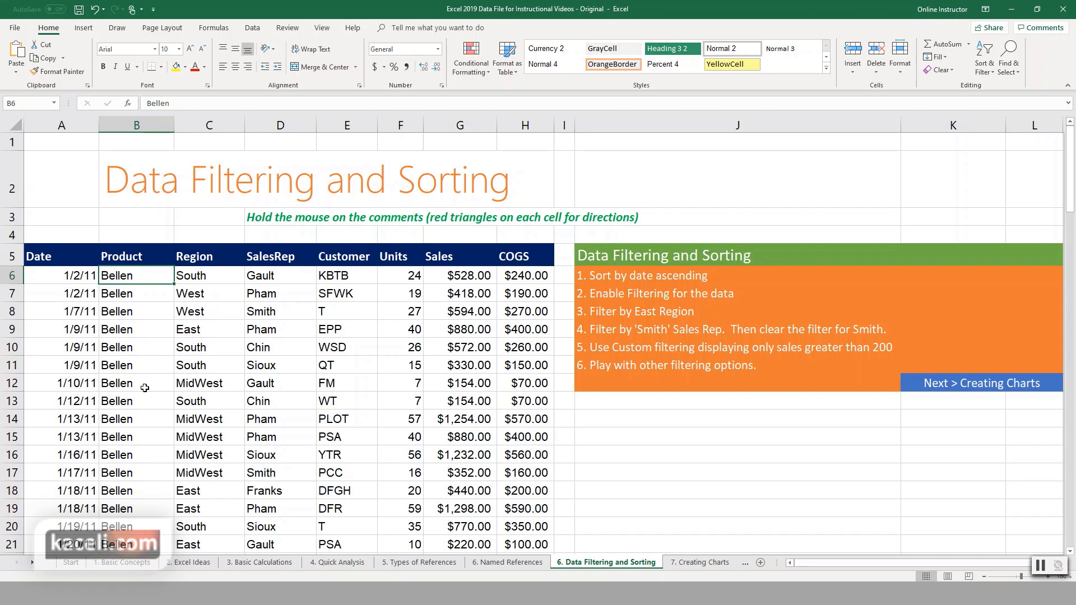
- Sort the table by the Region column from A to Z
right_click(126, 276)
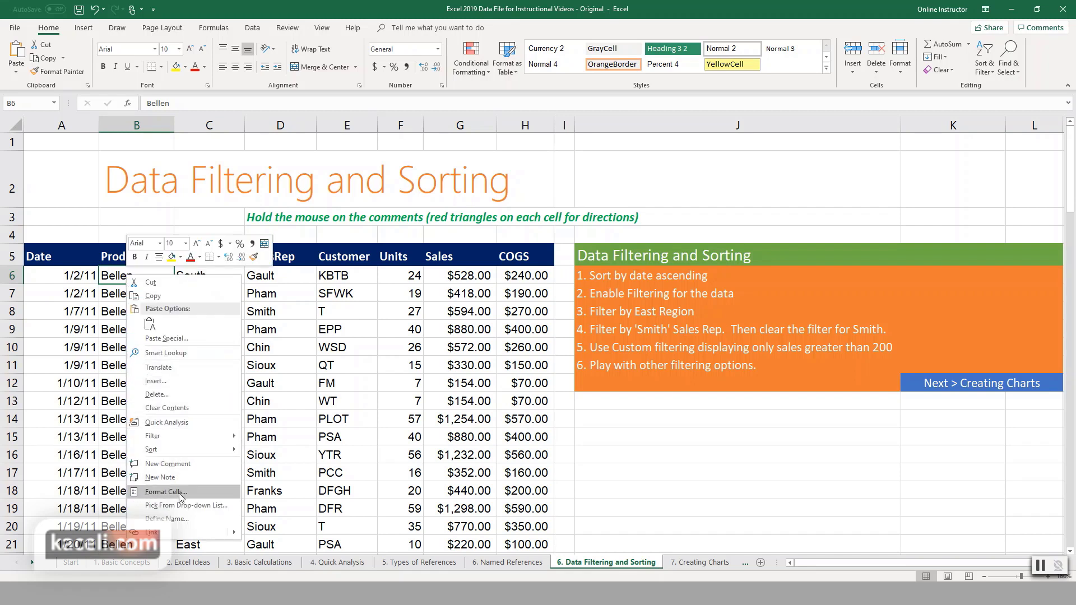
key("Escape")
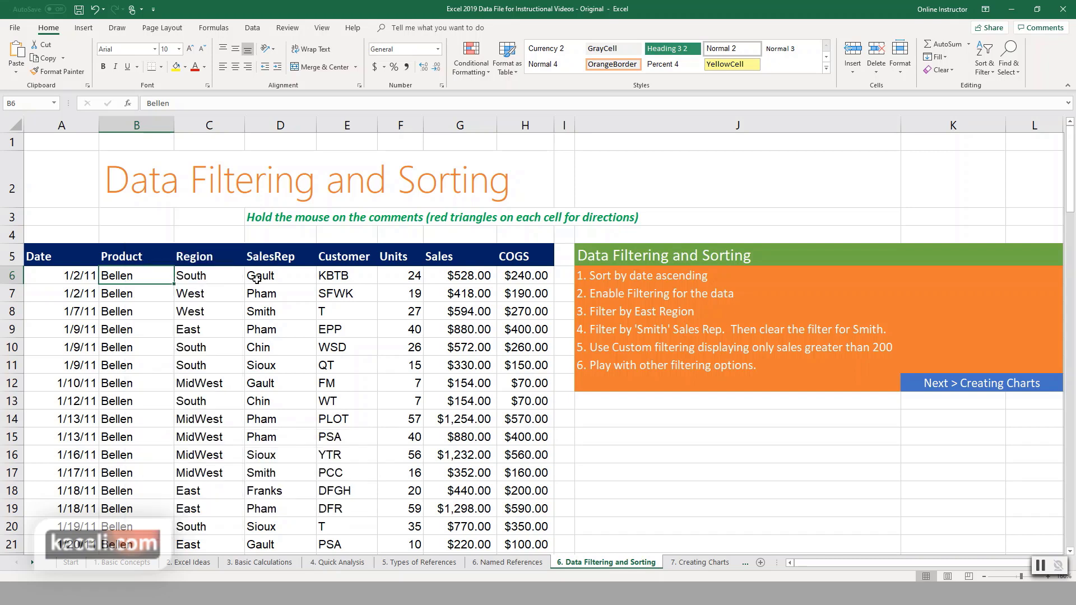
left_click(193, 277)
right_click(194, 277)
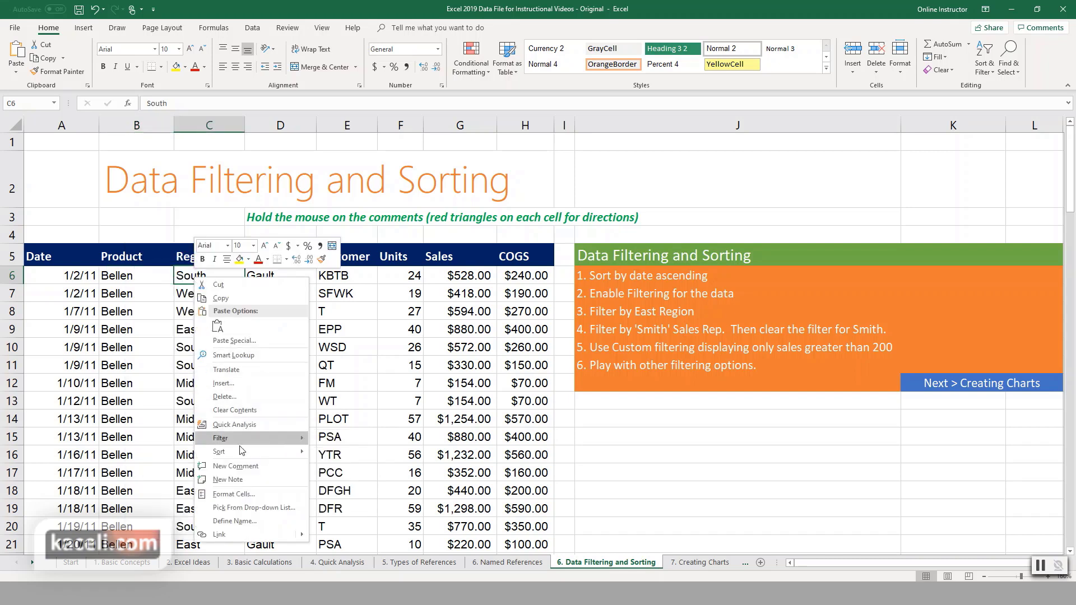
mouse_move(233, 449)
left_click(354, 454)
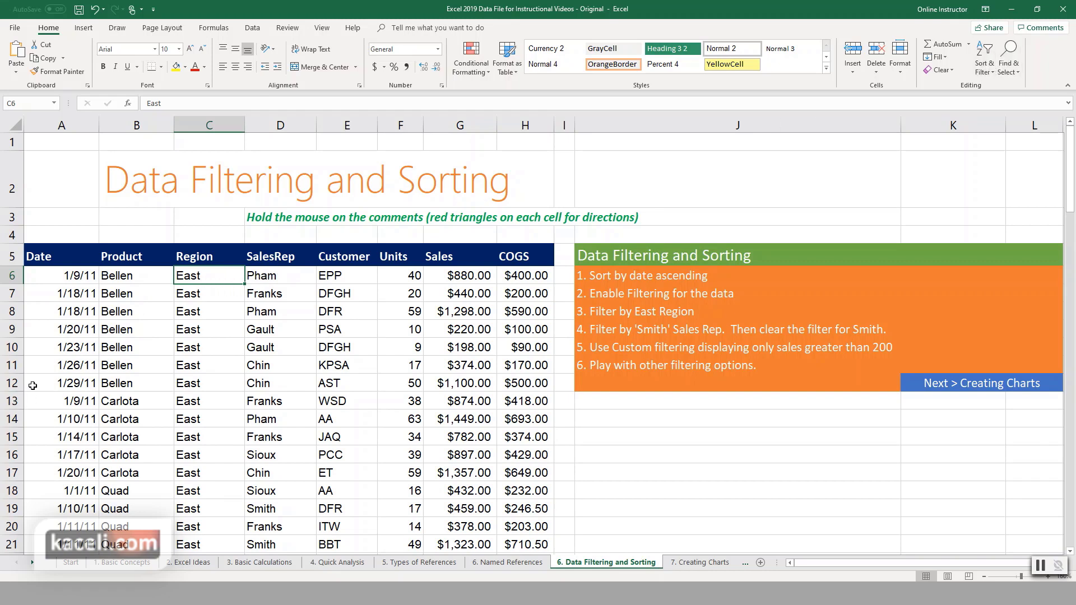
- Review the Sort dialog settings and close it, keeping the Region sort
key("alt+a")
key("s")
key("s")
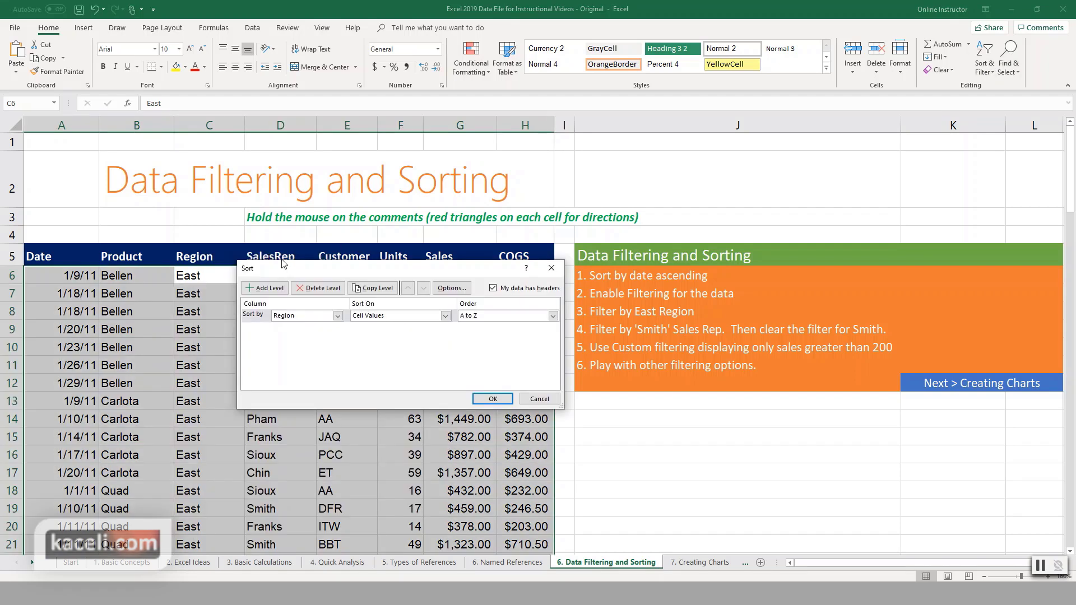
key("Return")
- Re-sort the table by Product A to Z from cell B6
left_click(133, 288)
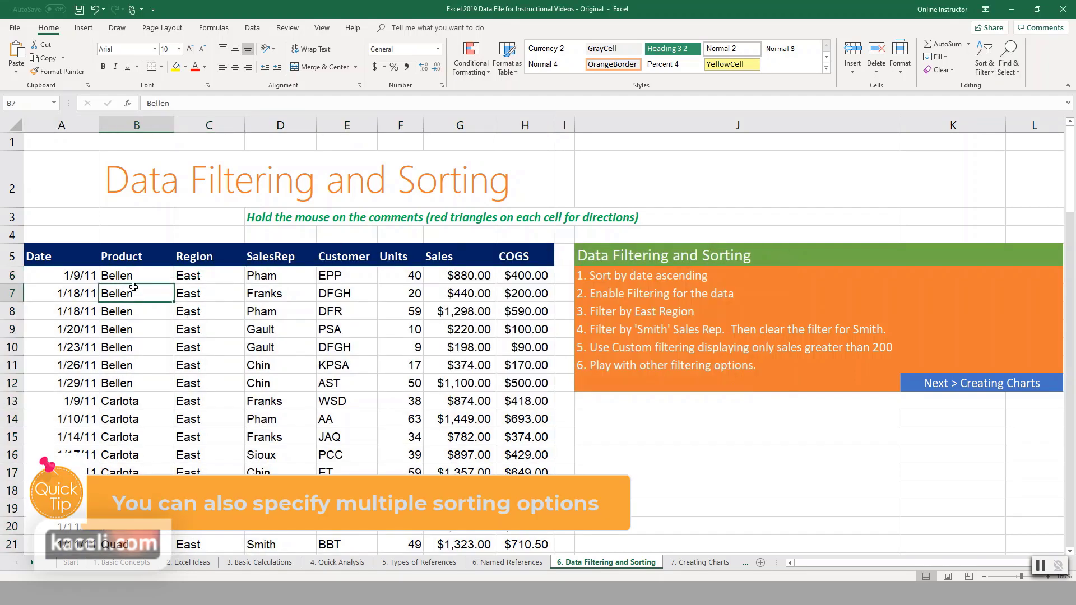
left_click(135, 280)
left_click(985, 65)
left_click(987, 88)
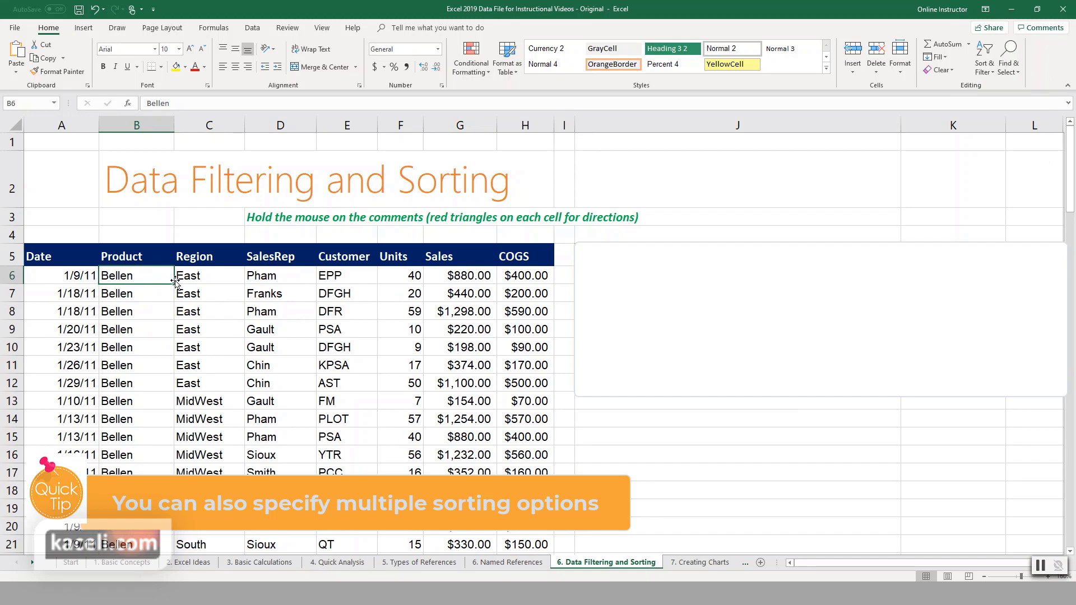
- Apply a custom sort on cell values: Product A to Z, then Region A to Z
right_click(151, 278)
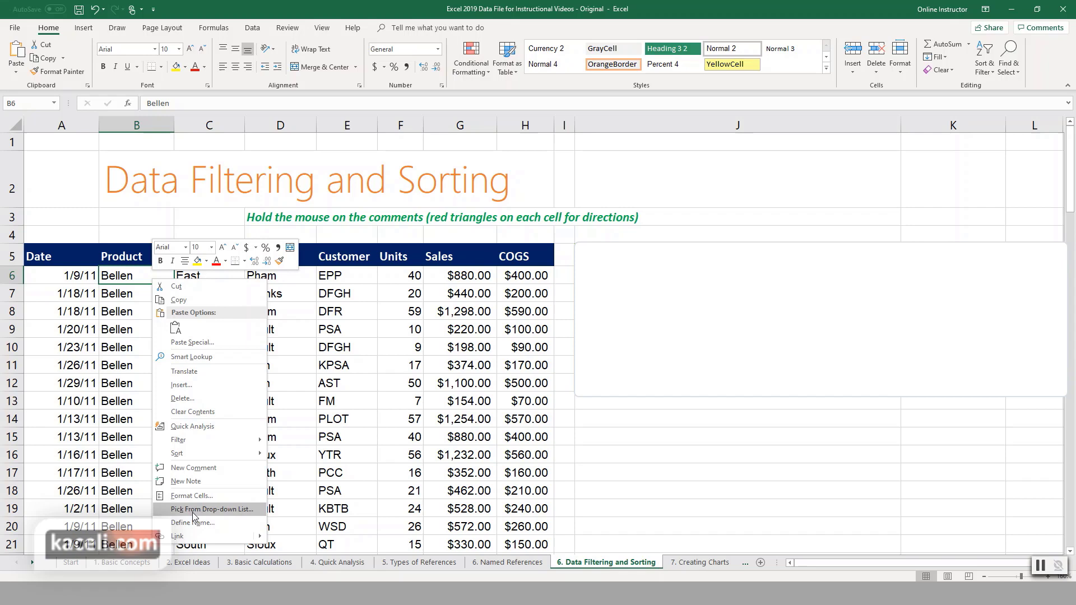
mouse_move(213, 454)
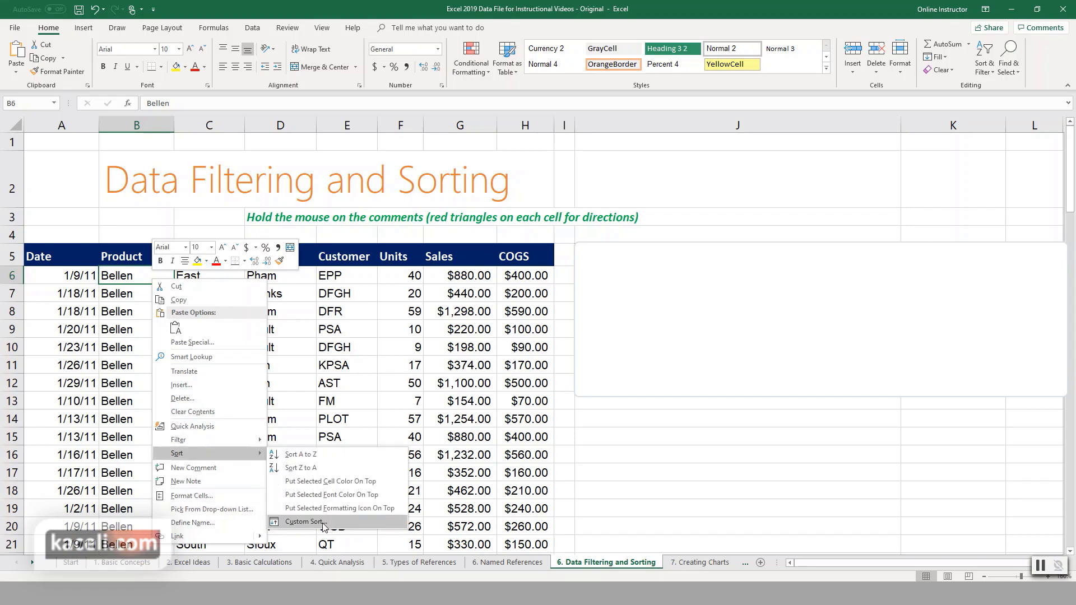
left_click(324, 523)
left_click(557, 306)
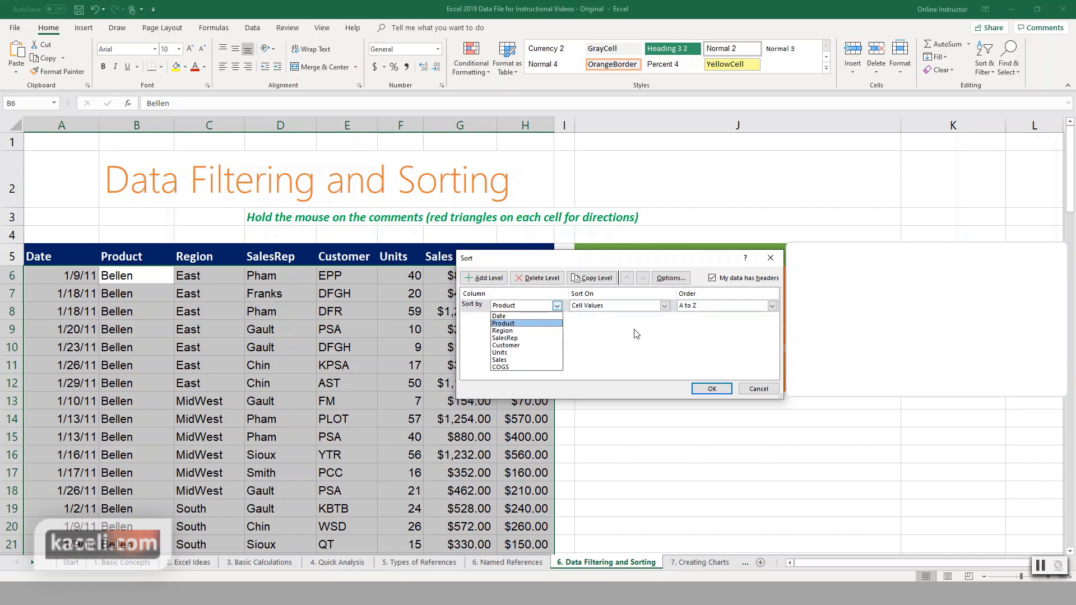
left_click(636, 334)
left_click(630, 307)
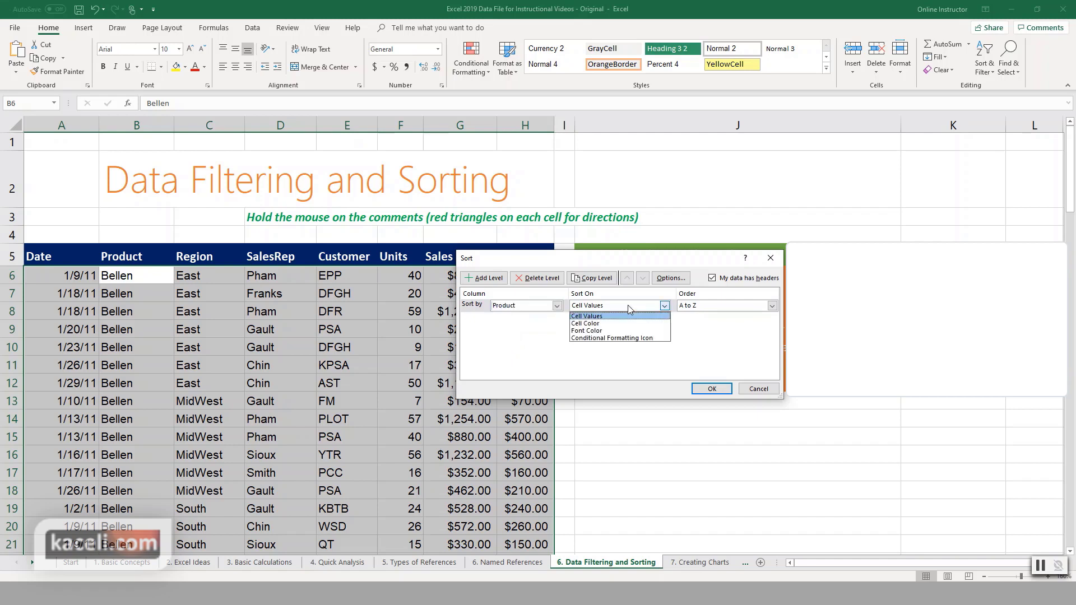
left_click(688, 338)
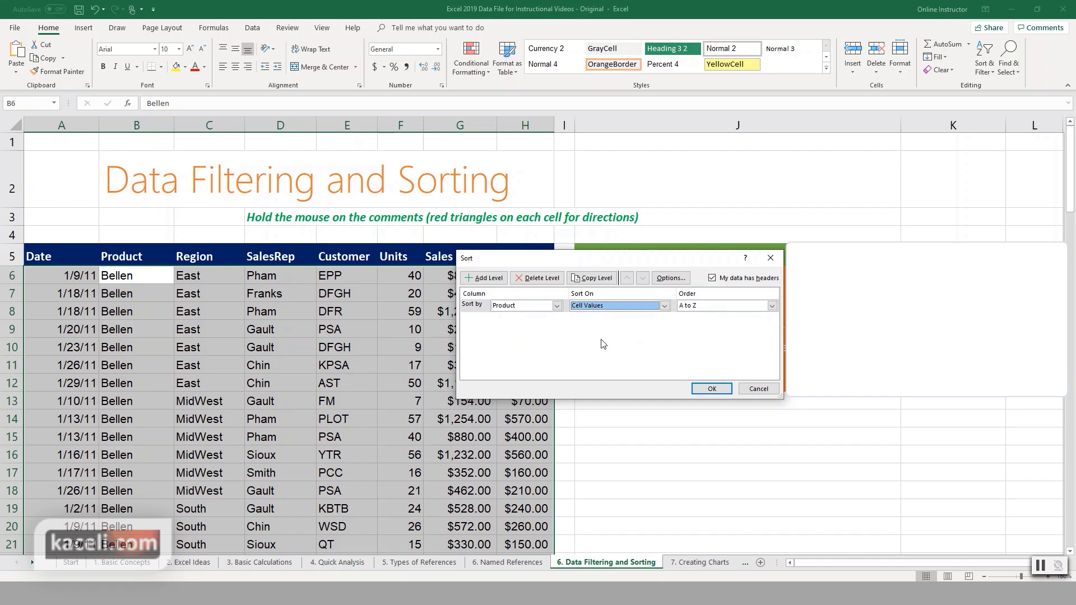
left_click(485, 281)
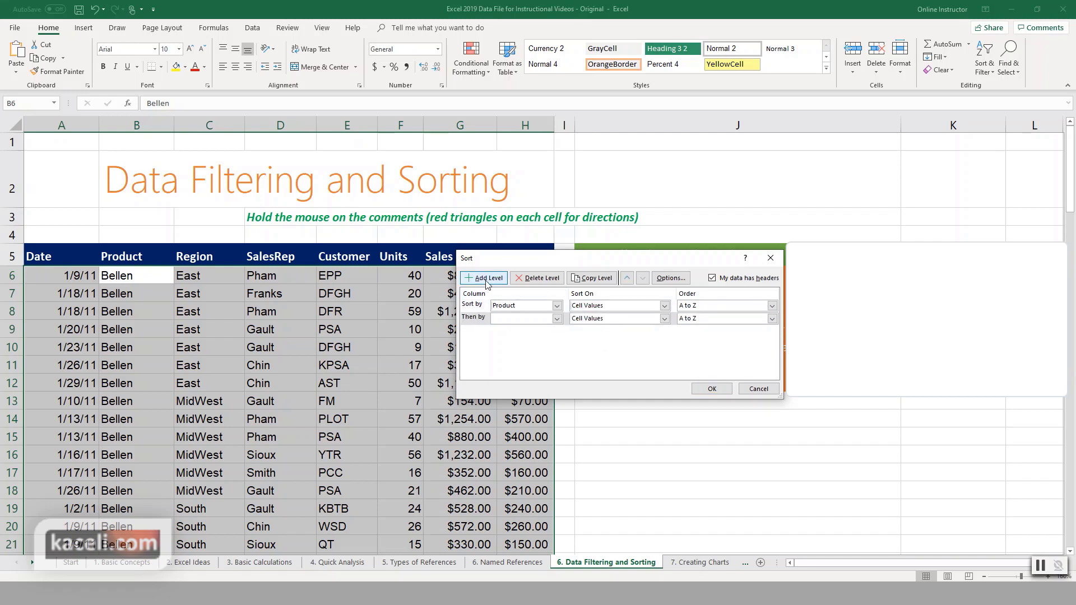
left_click(557, 319)
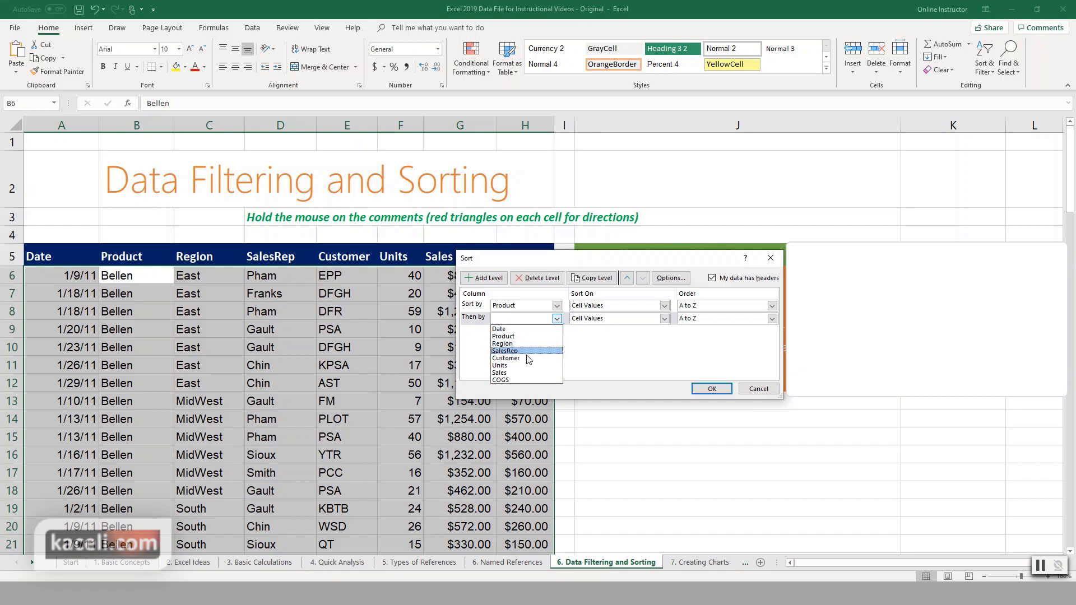
left_click(505, 344)
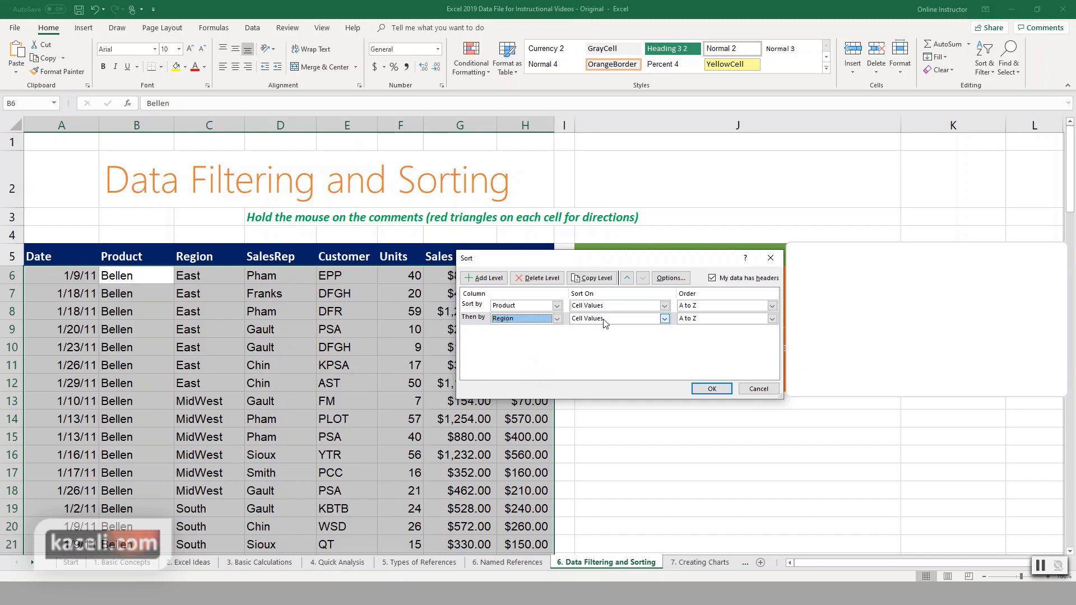
left_click(702, 392)
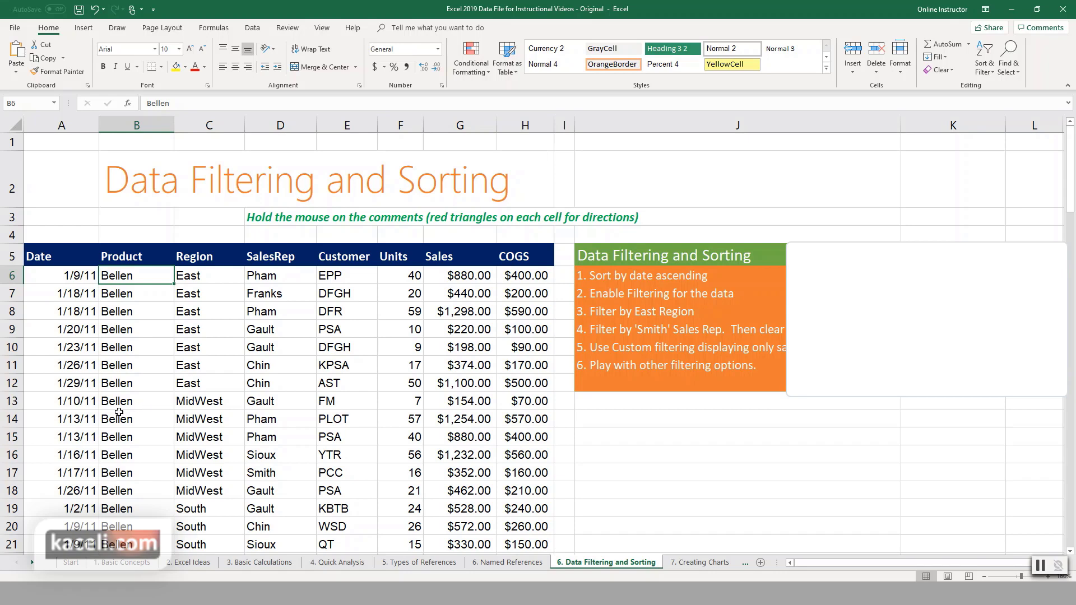
- Select the East region cells C50:C57 to check the sort order
scroll(203, 407, "down", 6)
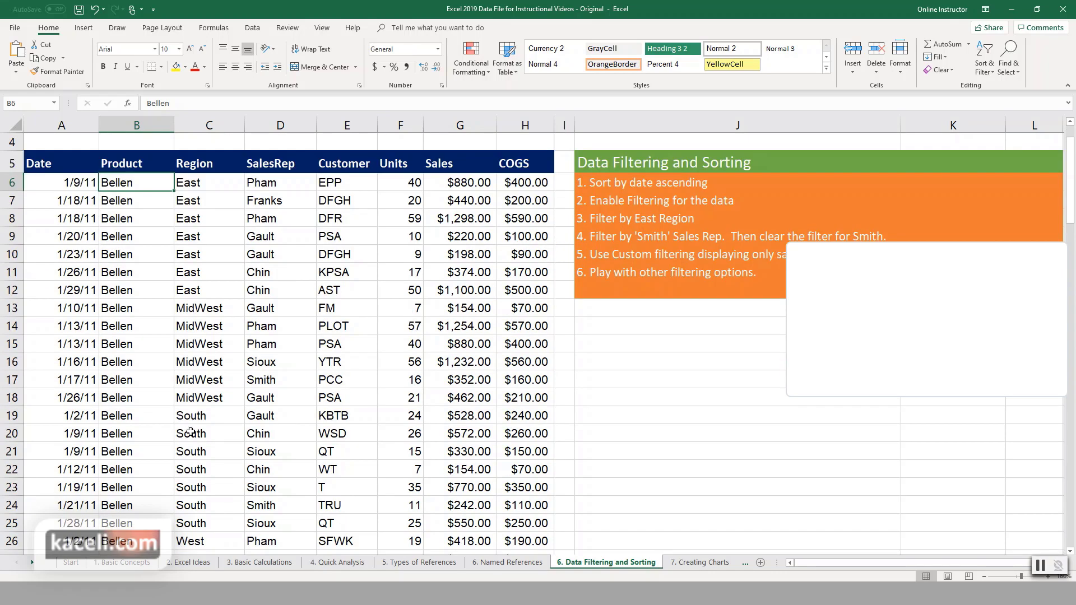
scroll(166, 407, "down", 5)
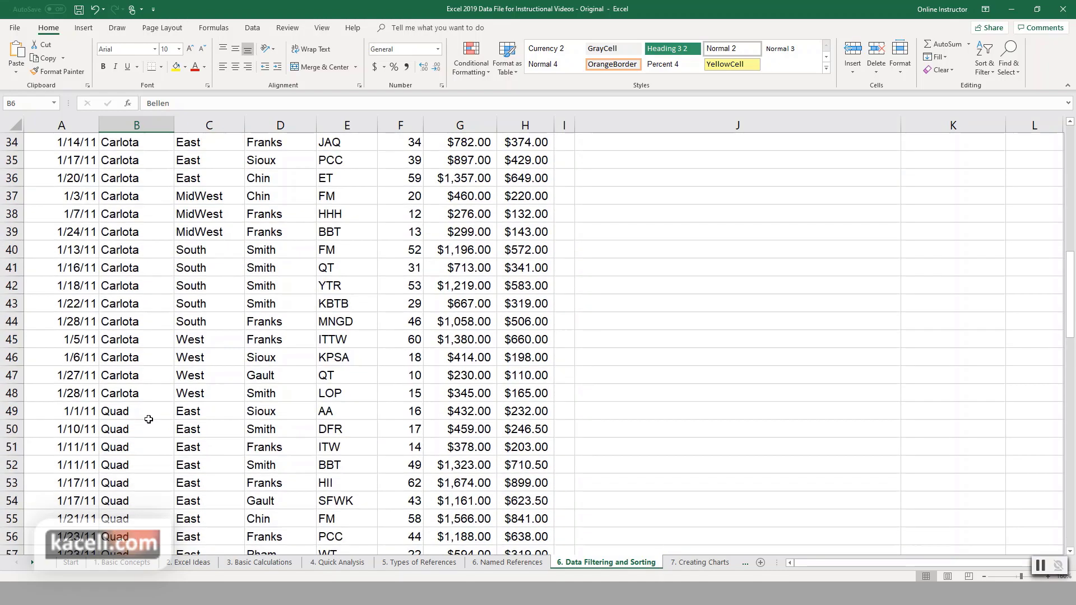
scroll(216, 423, "down", 1)
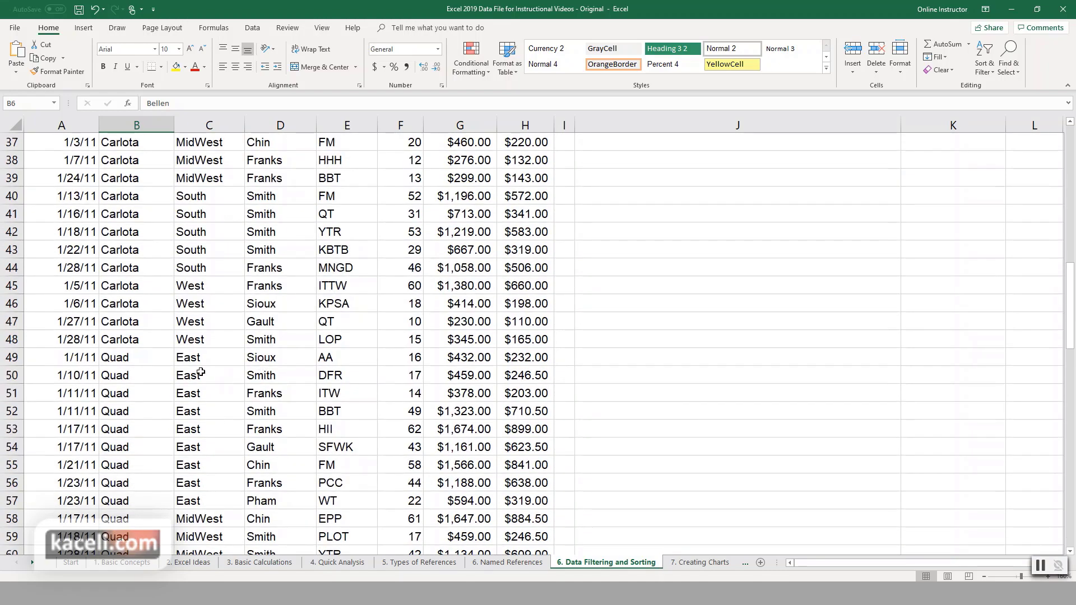
left_click_drag(211, 377, 202, 501)
scroll(197, 441, "down", 3)
scroll(196, 441, "up", 14)
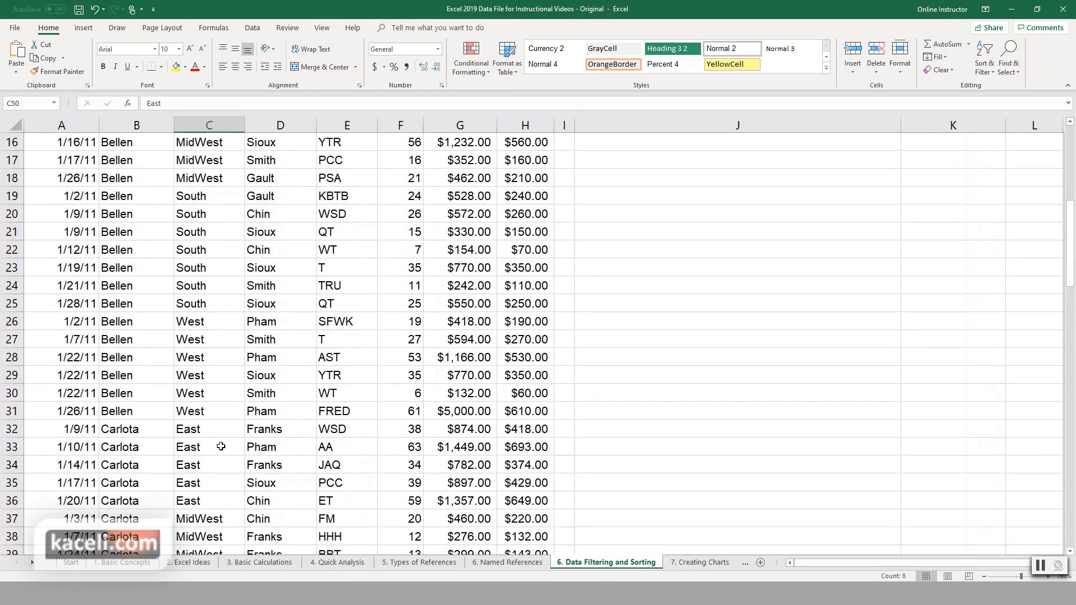
- Add SalesRep A to Z as a third custom sort level
right_click(119, 218)
mouse_move(220, 389)
left_click(271, 456)
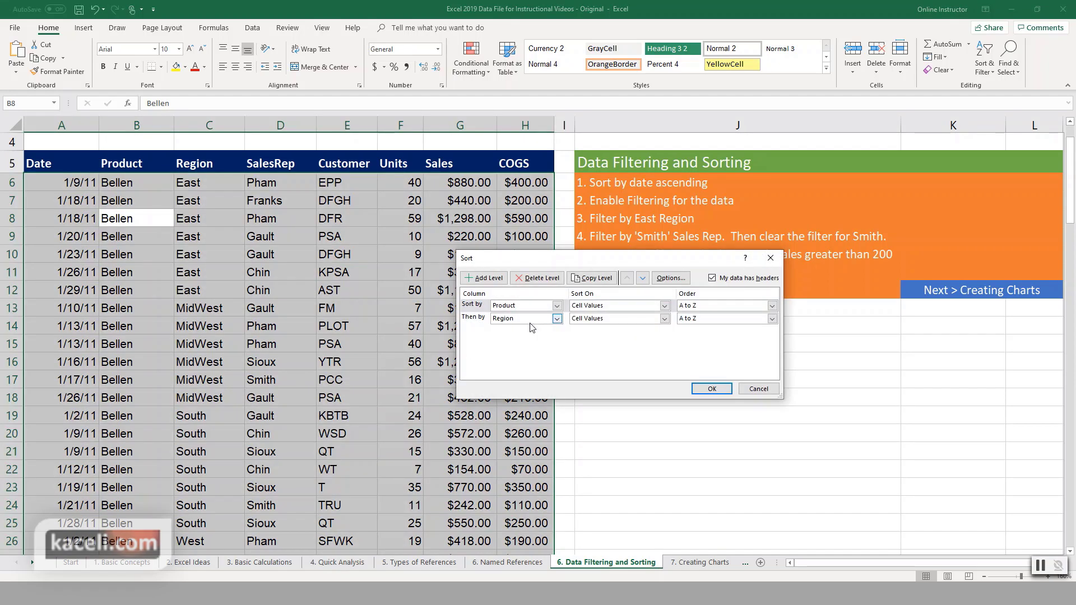
left_click(485, 278)
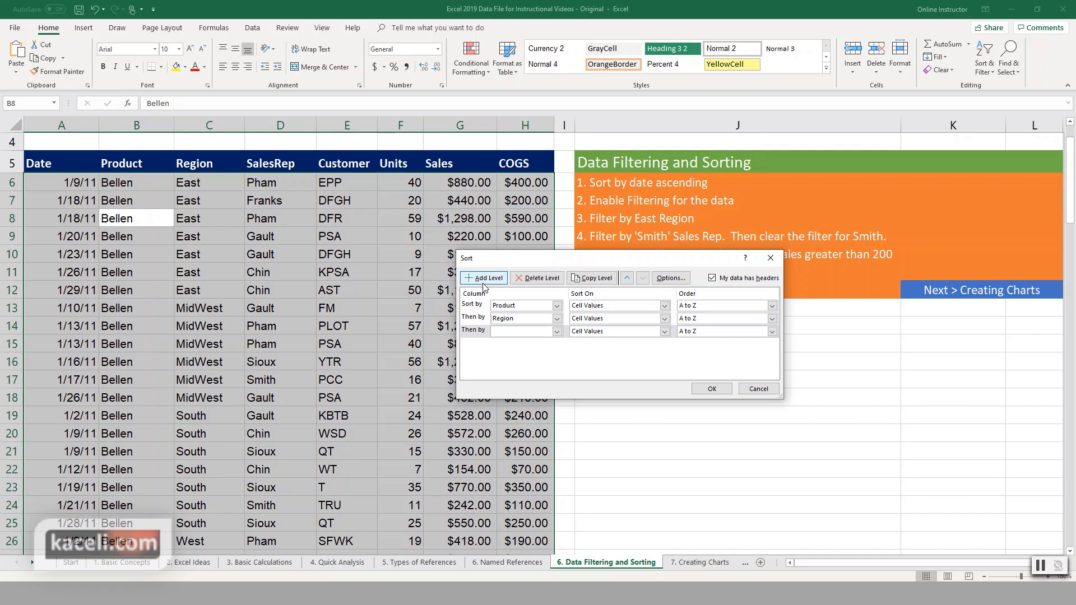
left_click(557, 331)
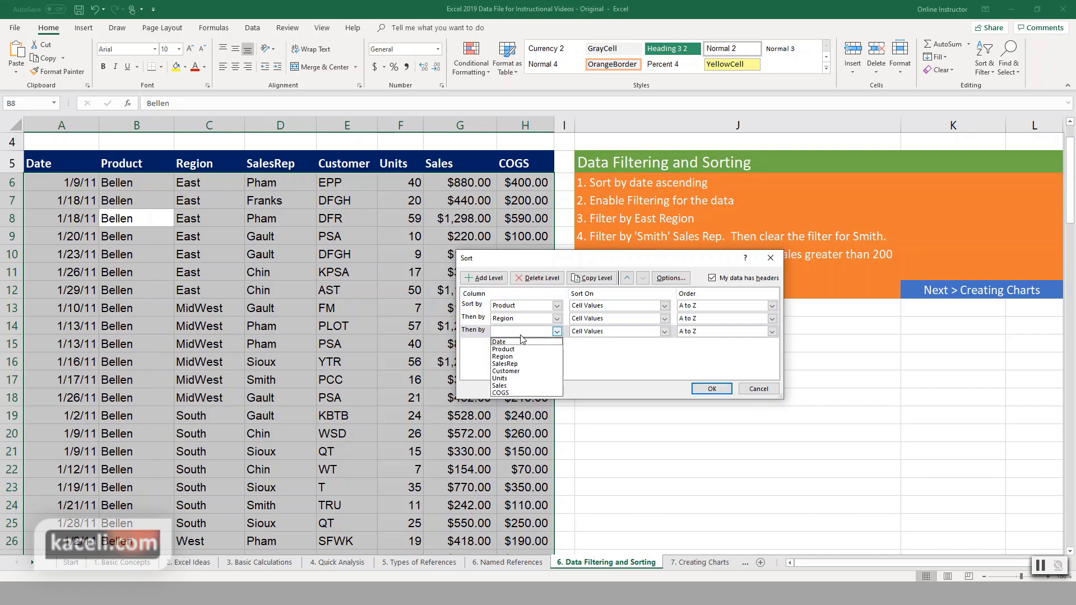
left_click(518, 363)
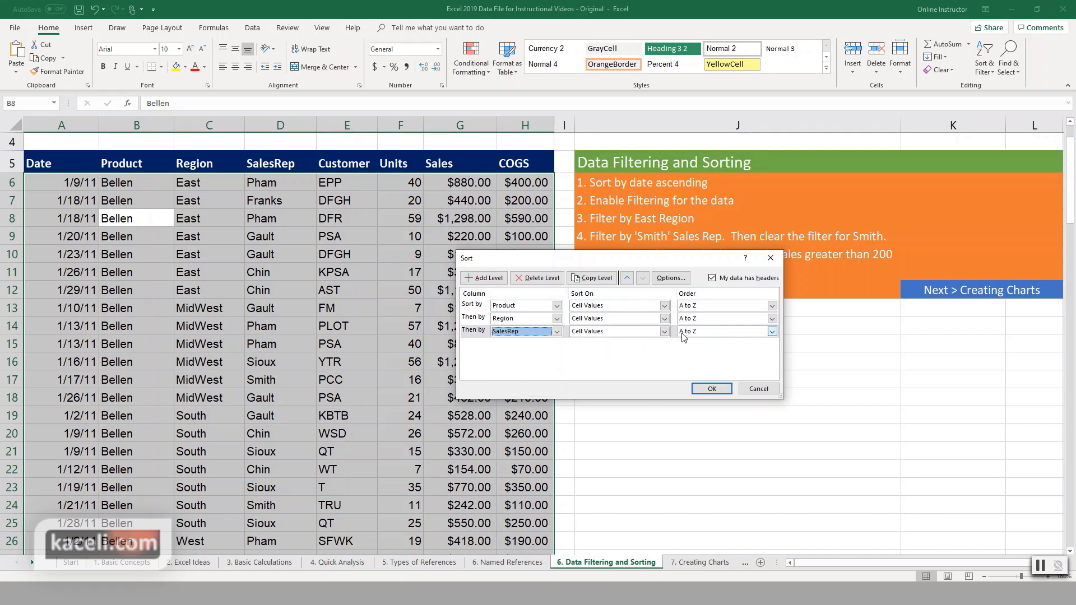
left_click(709, 388)
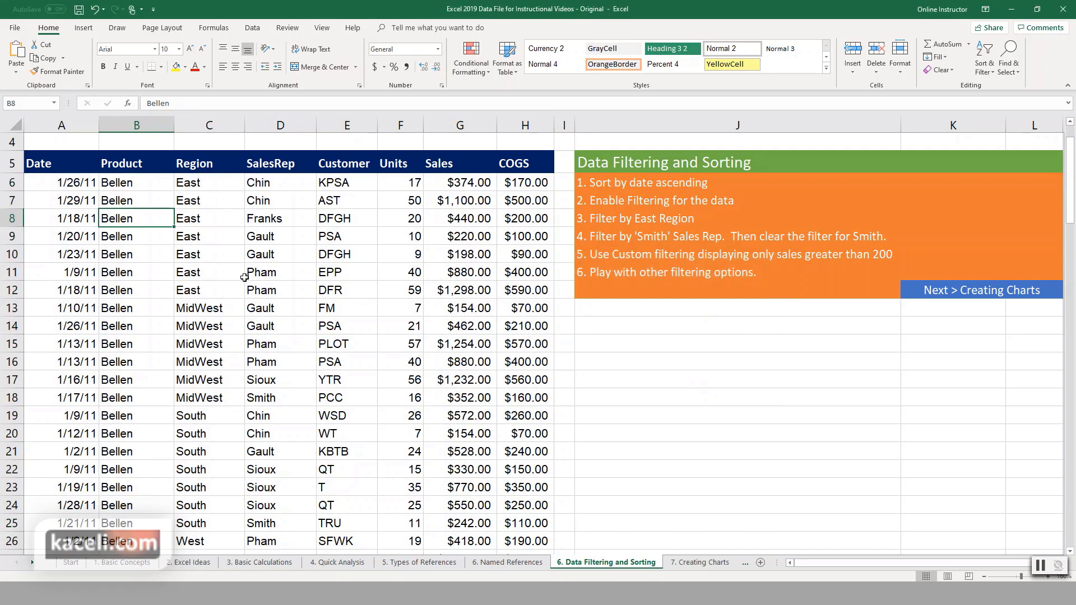
scroll(118, 280, "up", 1)
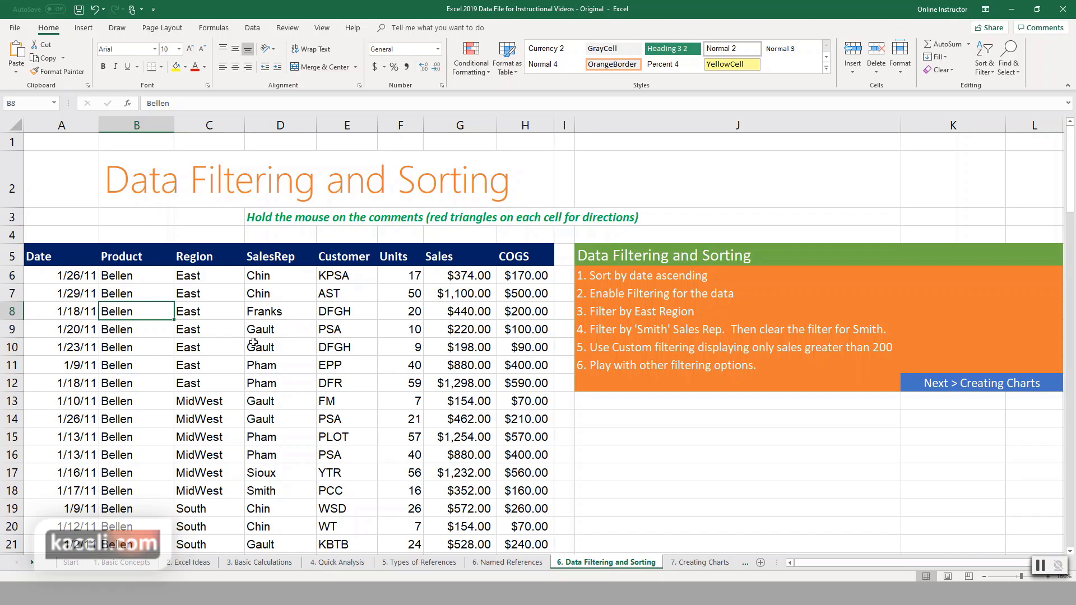
- Turn on AutoFilter so every header in row 5 gets a dropdown
left_click(988, 77)
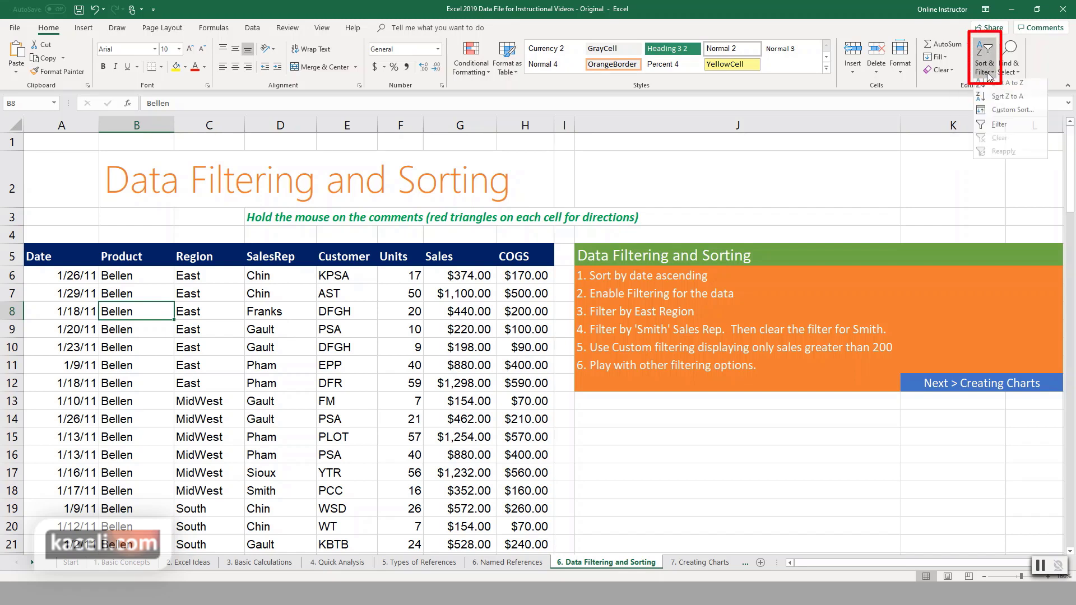
left_click(988, 129)
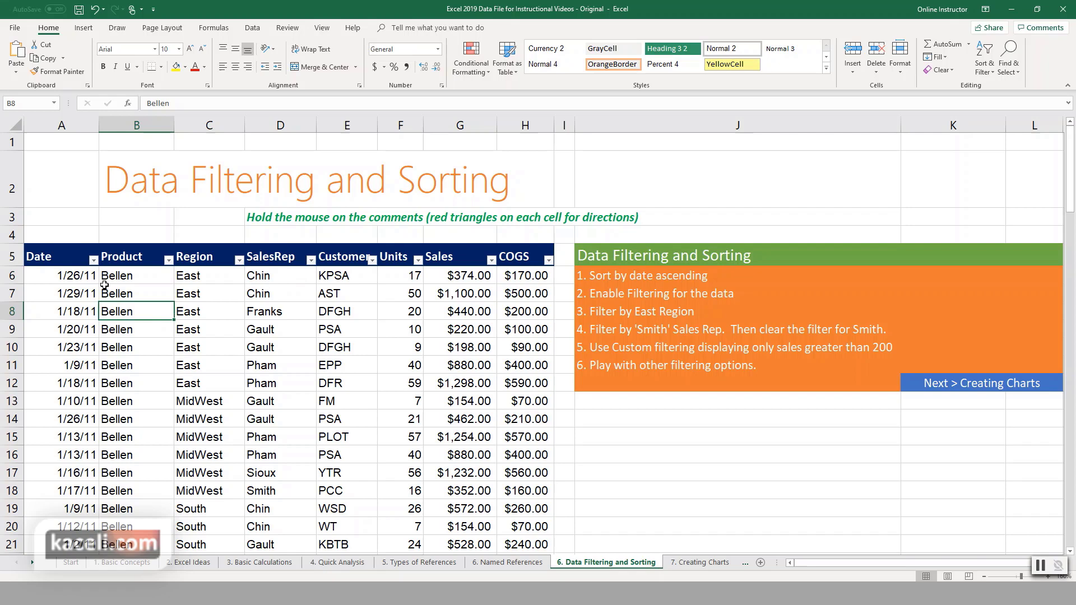
right_click(144, 281)
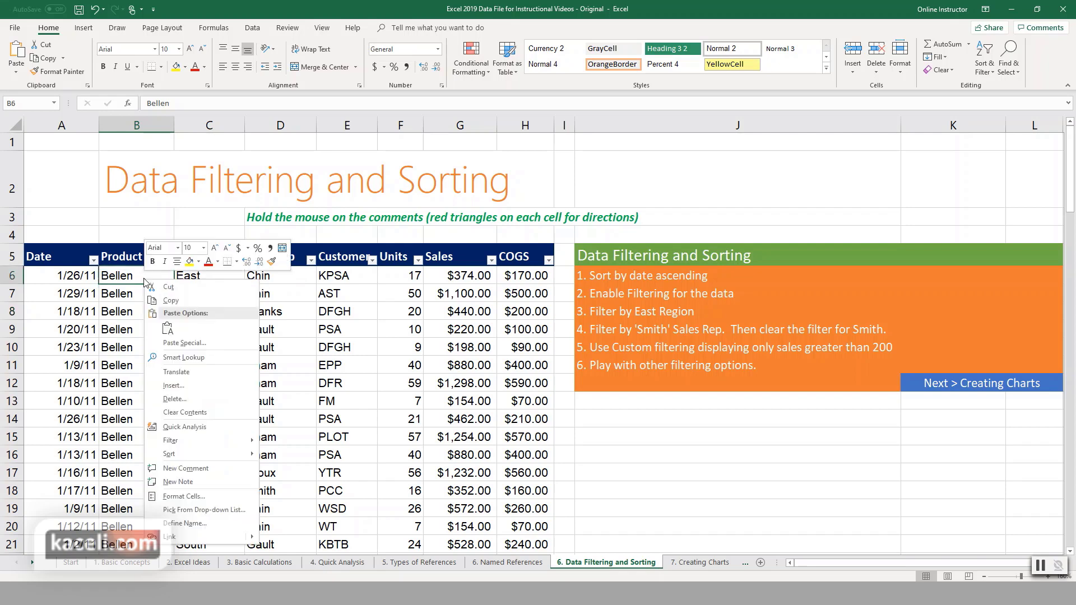
mouse_move(182, 441)
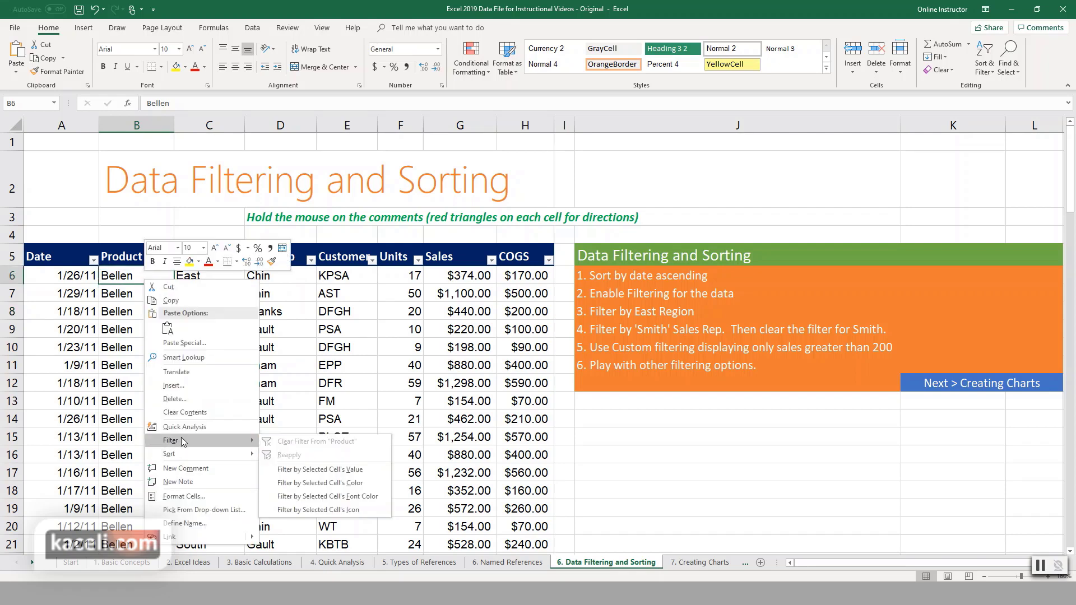
key("Escape")
key("Escape")
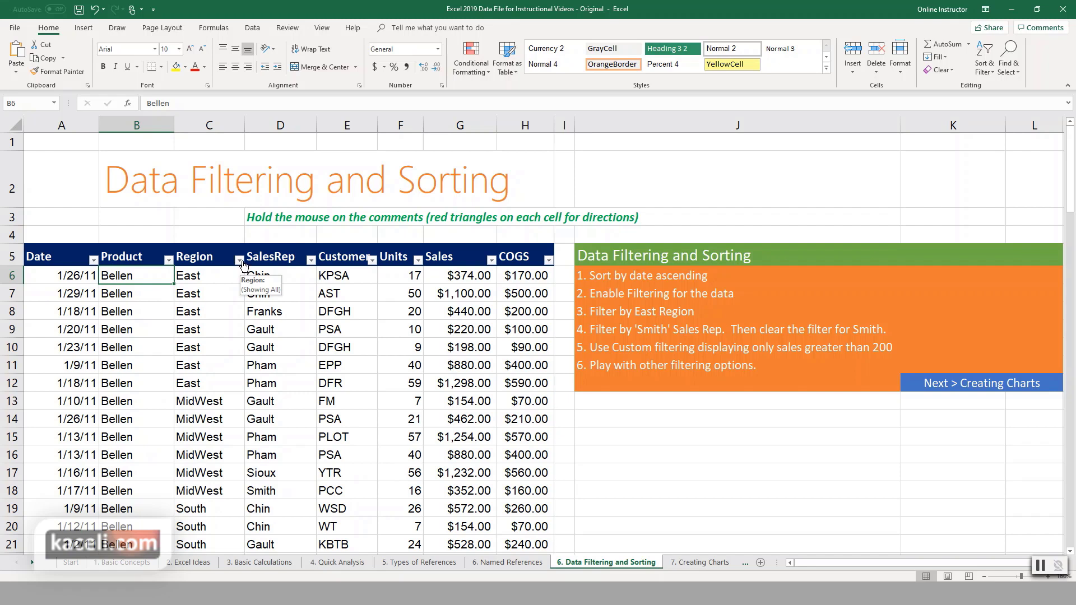
- Filter the Product column to show only Sunshine
left_click(168, 260)
left_click(56, 370)
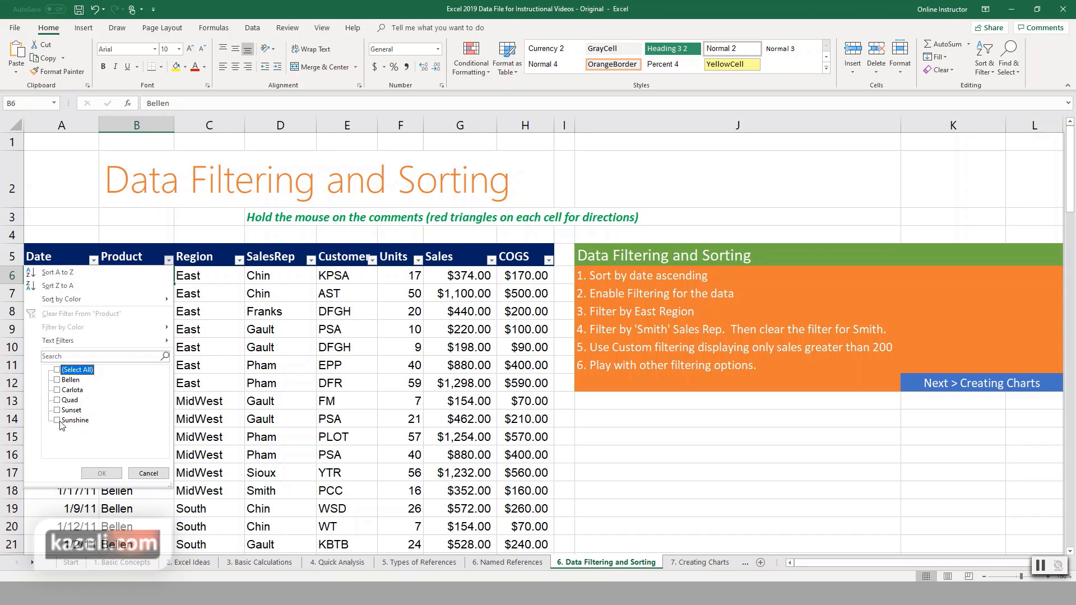
left_click(58, 421)
left_click(101, 473)
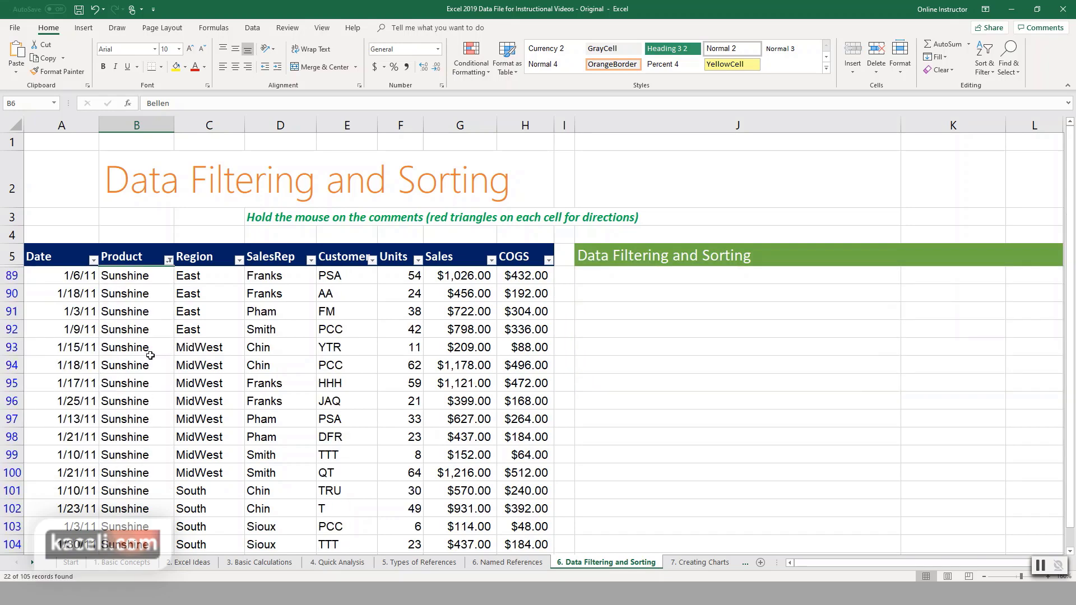
scroll(150, 356, "down", 4)
scroll(144, 360, "up", 4)
- Filter the Region column to East and MidWest, leaving 12 of 105 records
left_click(240, 259)
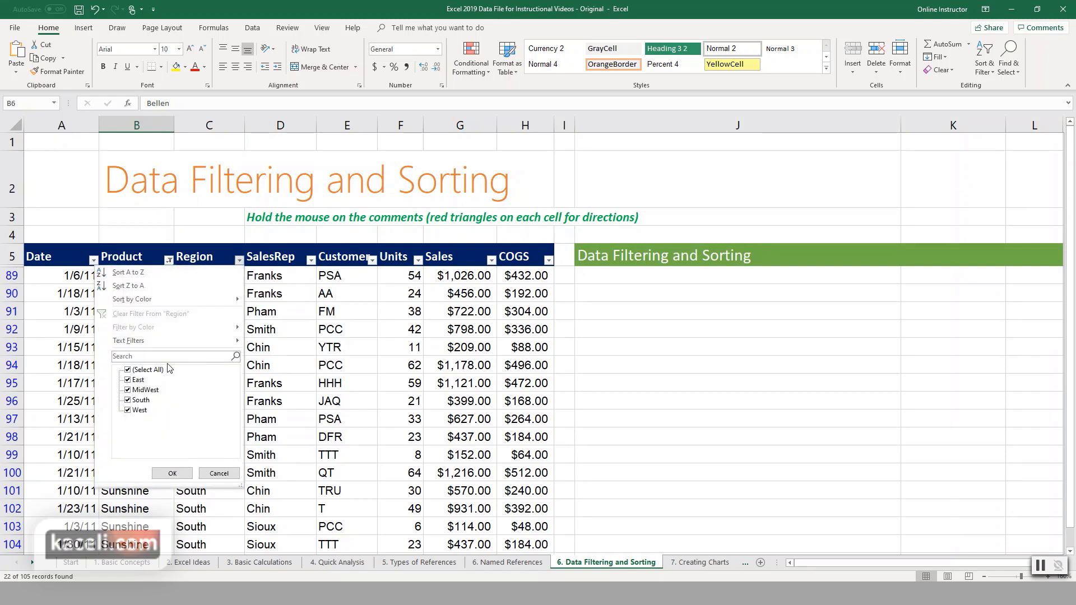
left_click(128, 371)
left_click(127, 380)
left_click(128, 390)
left_click(173, 474)
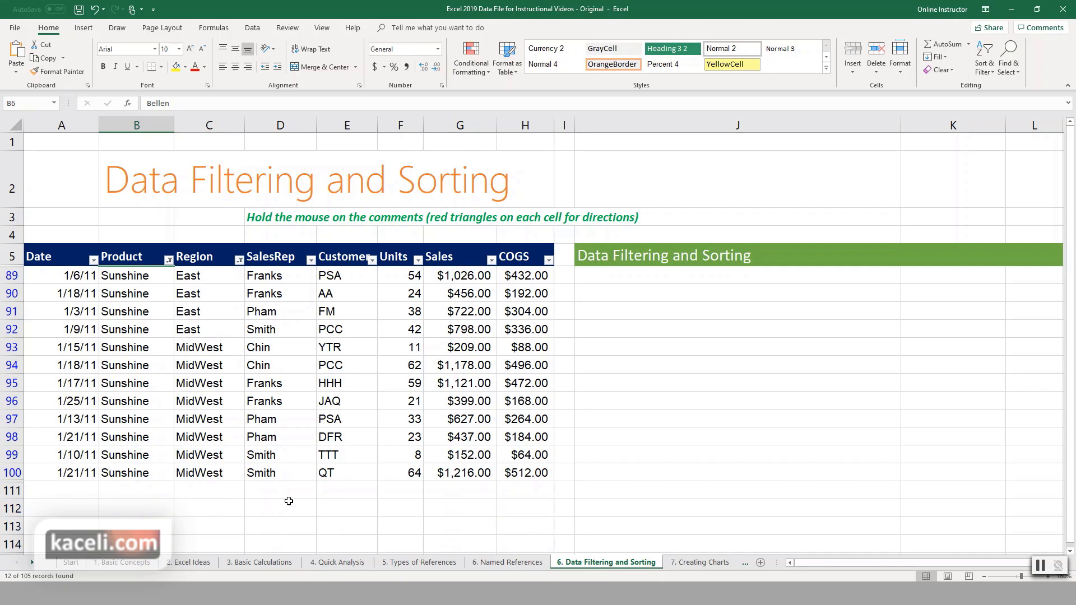
- Apply the Above Average number filter on Sales, leaving 4 records
left_click(548, 260)
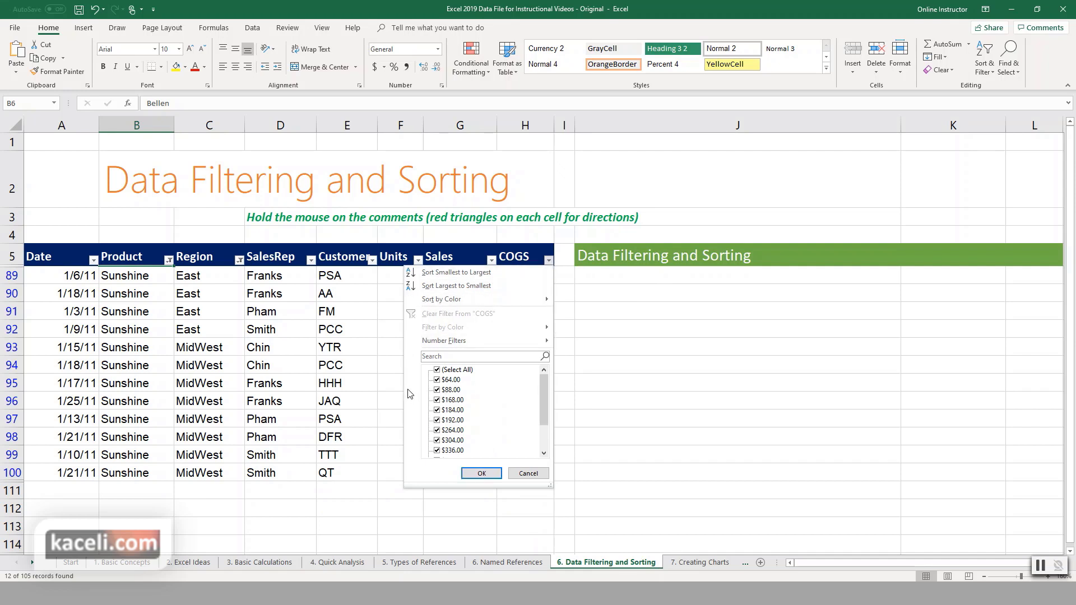
left_click(492, 260)
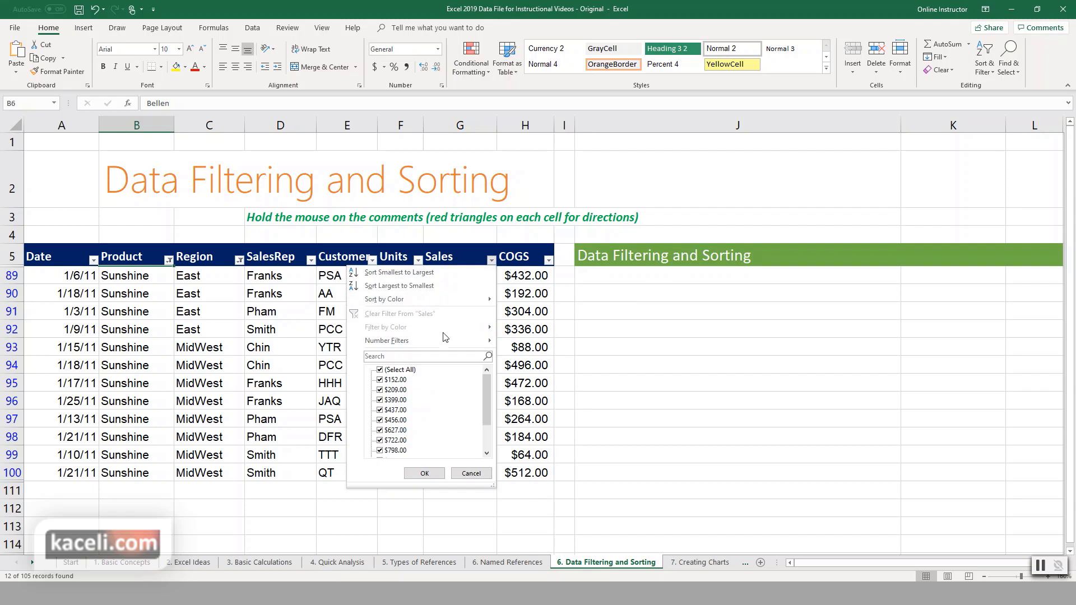
mouse_move(424, 341)
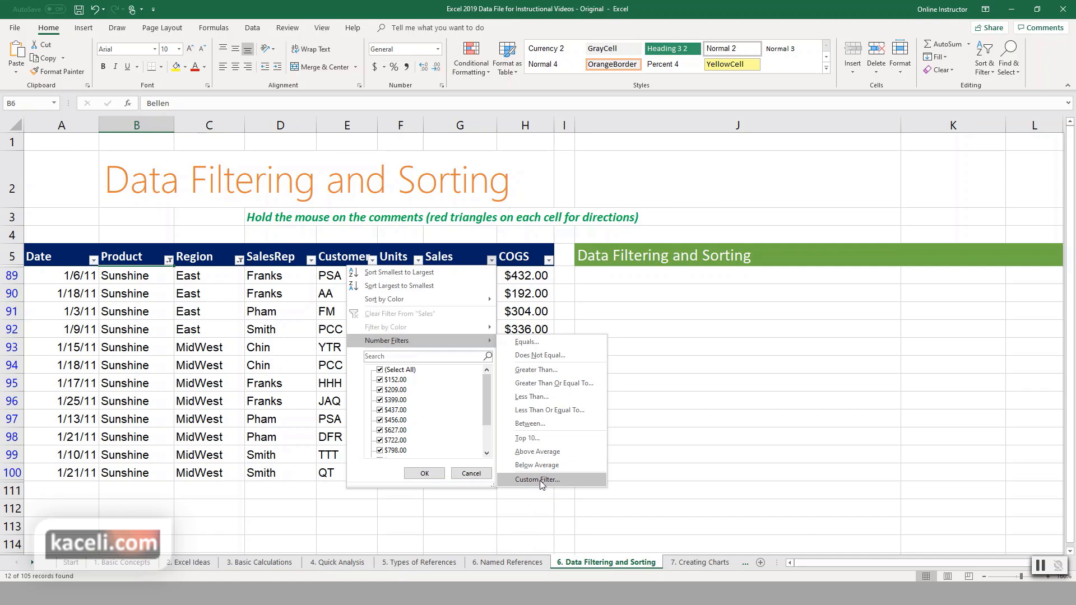
left_click(547, 453)
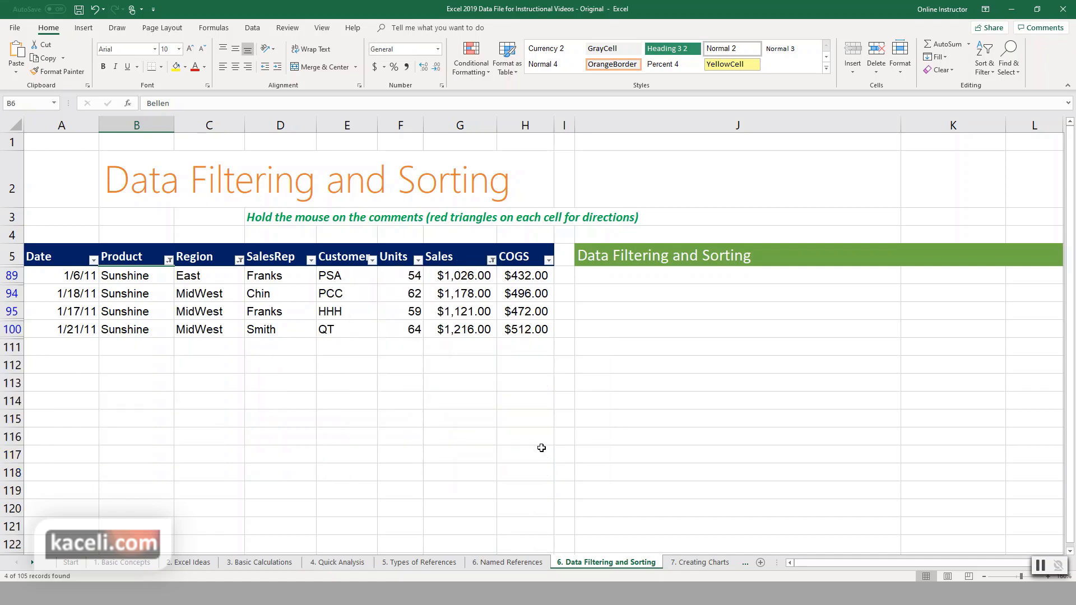
- Clear the Product and Region filters so all records show again
left_click(169, 260)
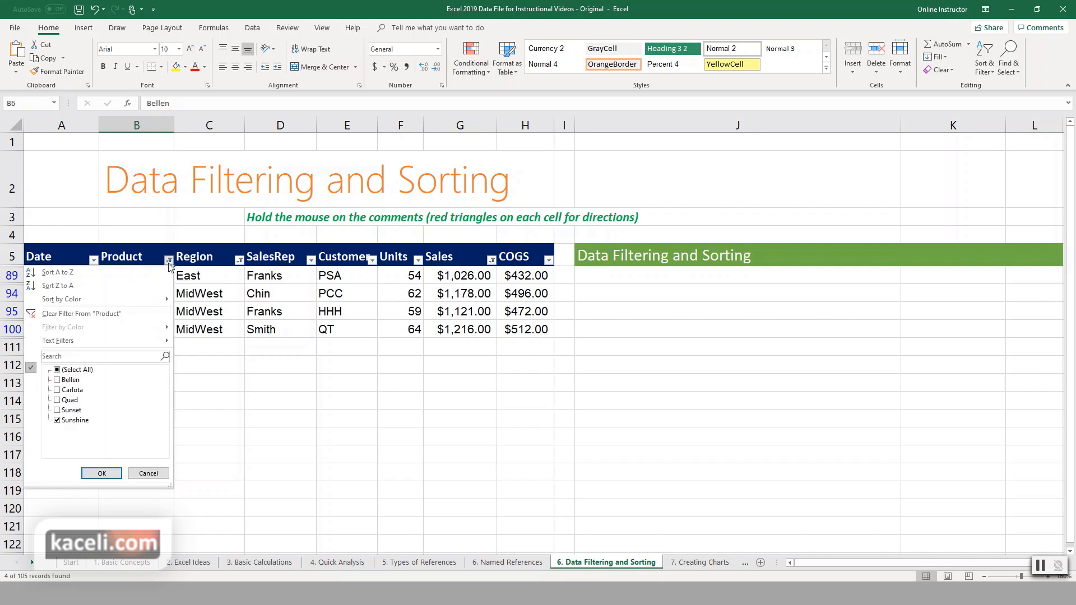
left_click(63, 315)
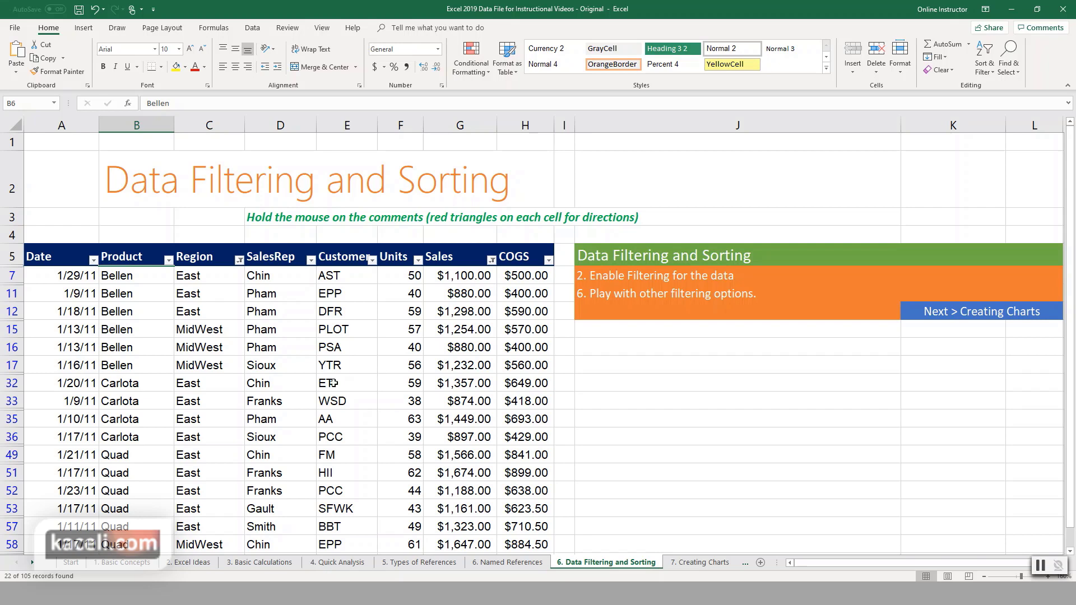
scroll(355, 391, "down", 3)
scroll(303, 387, "up", 1)
scroll(300, 387, "up", 2)
left_click(240, 260)
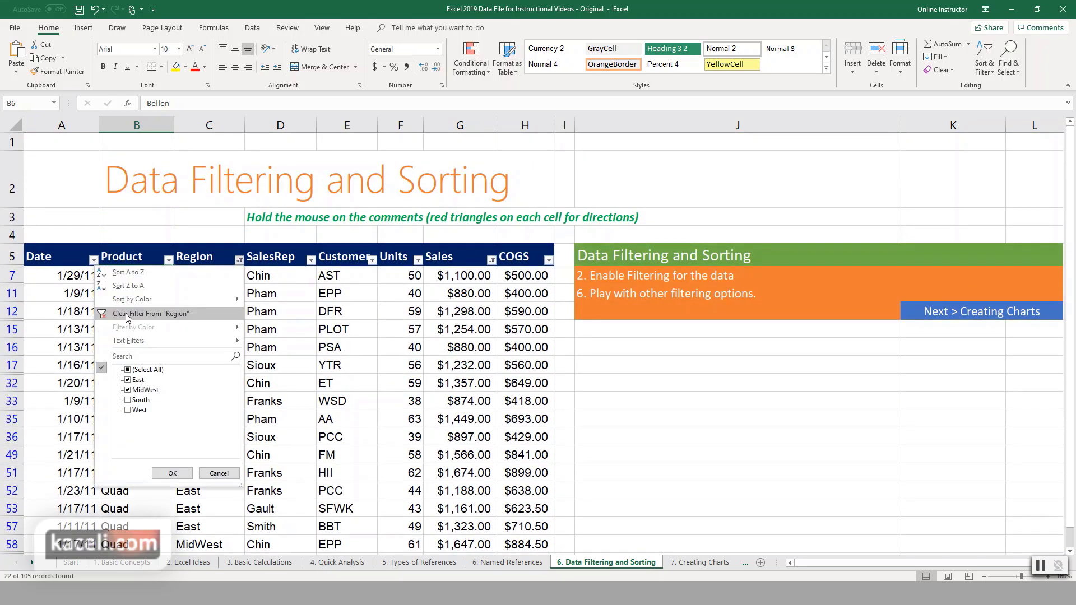
left_click(159, 309)
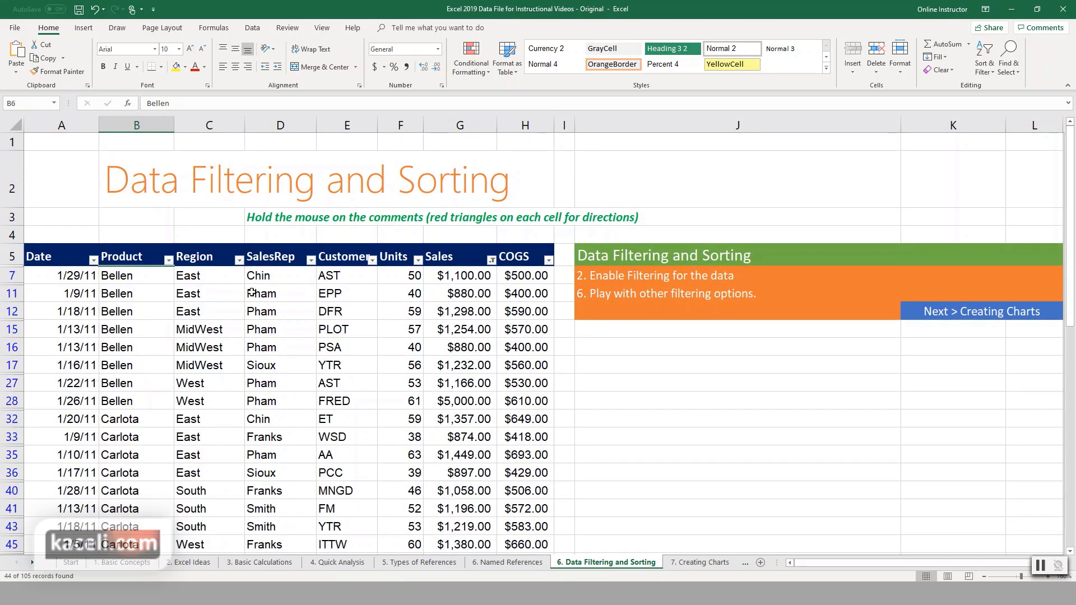
left_click(492, 260)
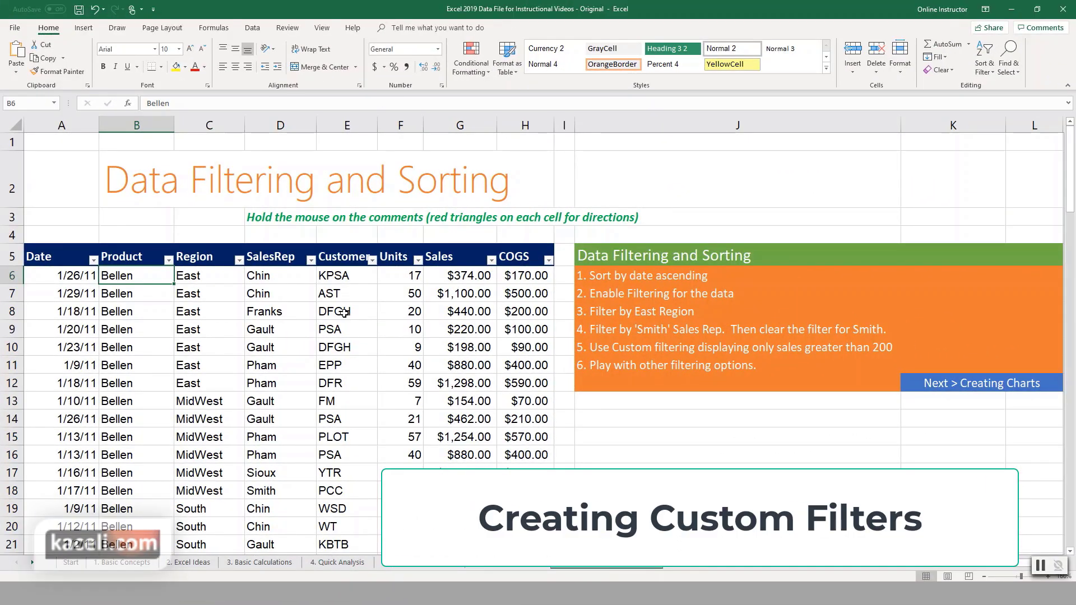
- Start a custom Sales filter with the condition 'is greater than'
left_click(492, 260)
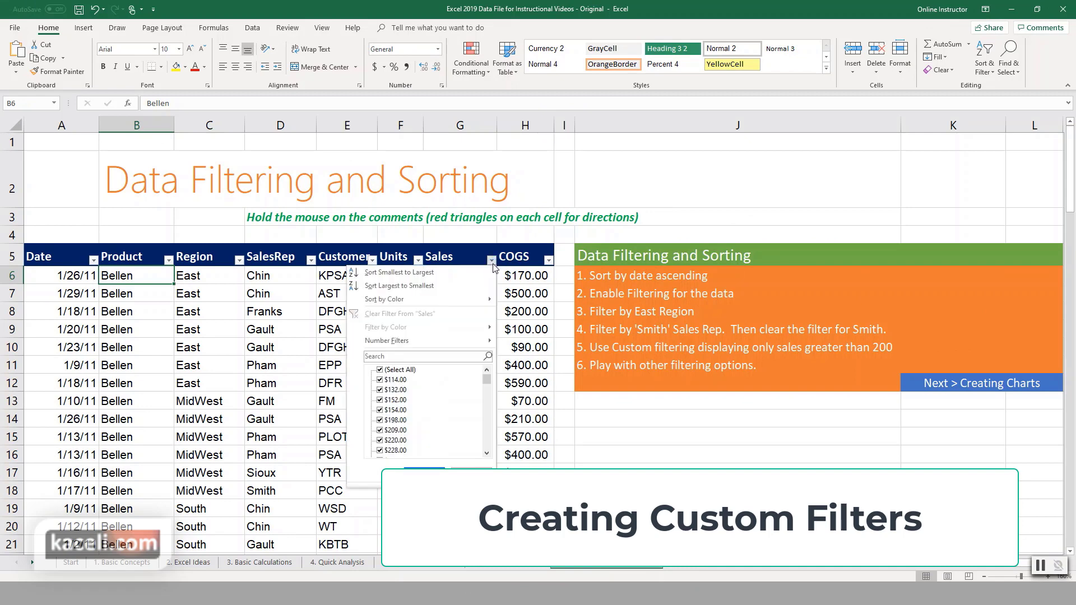
mouse_move(406, 342)
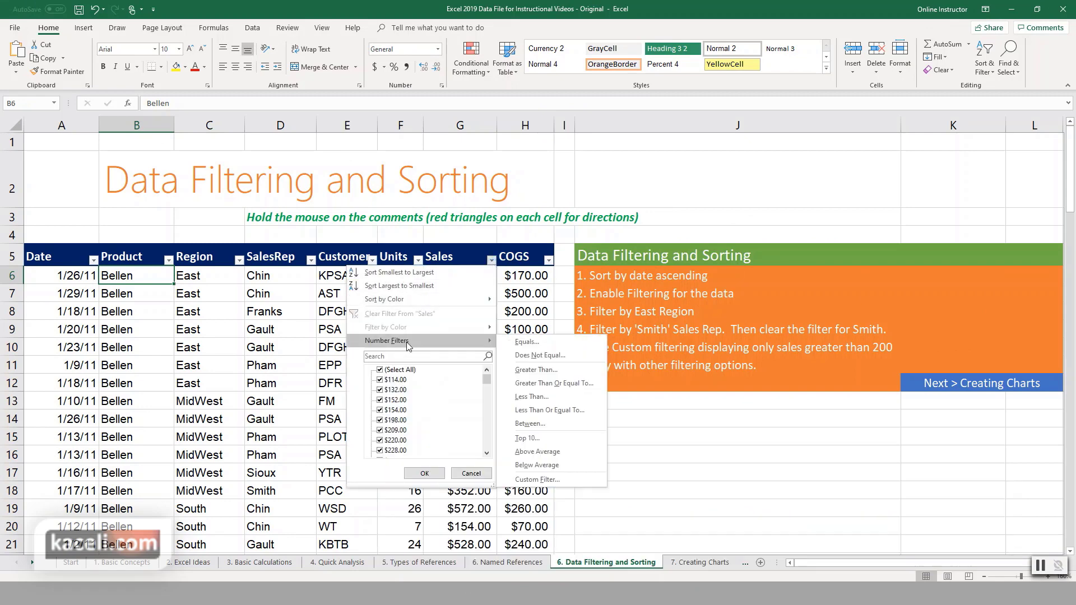
left_click(549, 482)
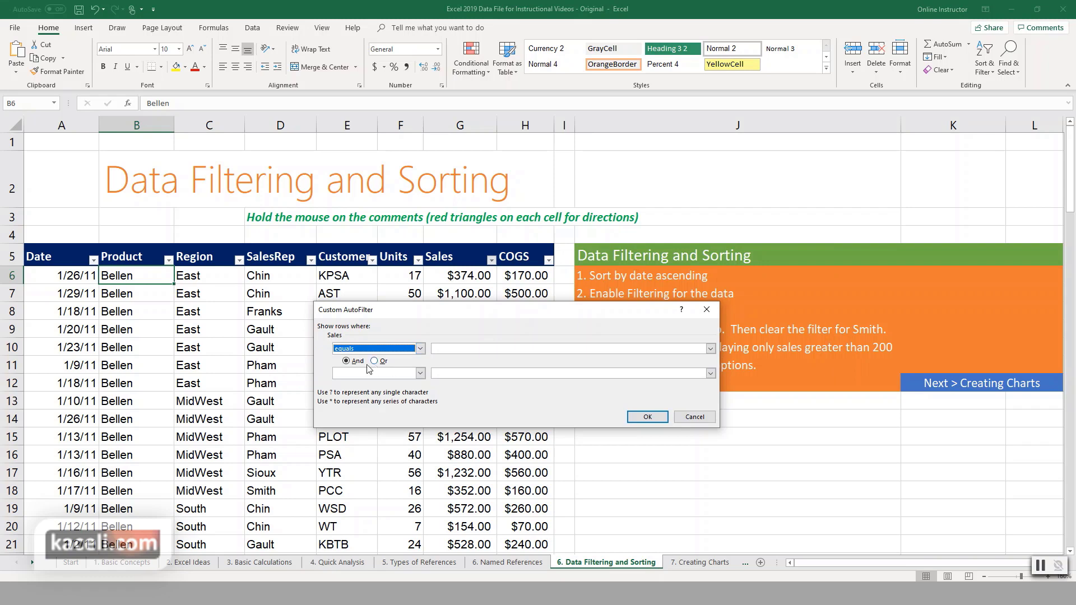
left_click(710, 348)
scroll(689, 359, "down", 2)
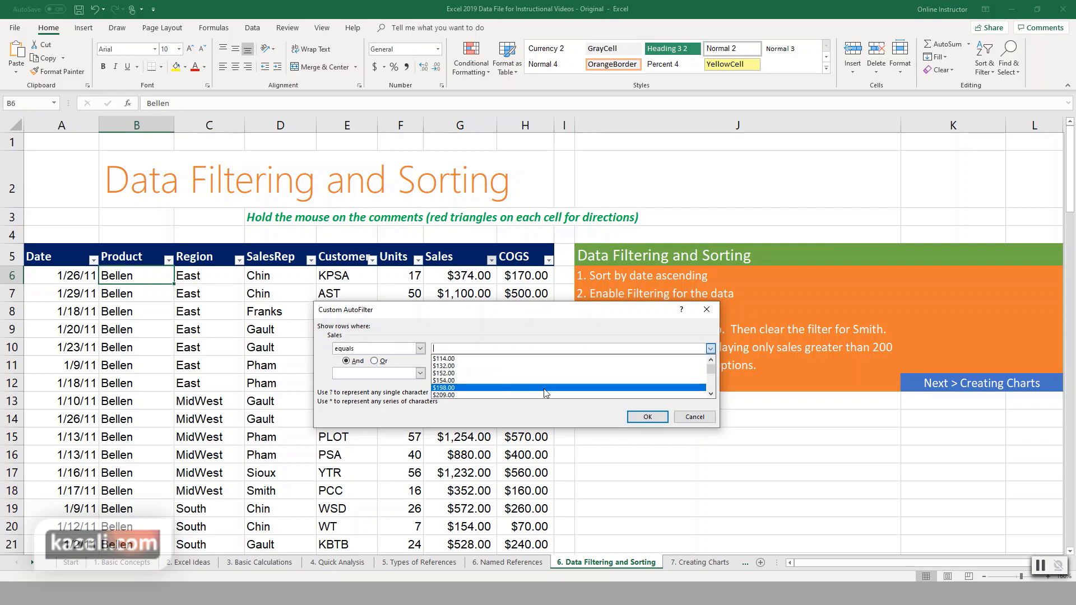
left_click(370, 352)
left_click(389, 352)
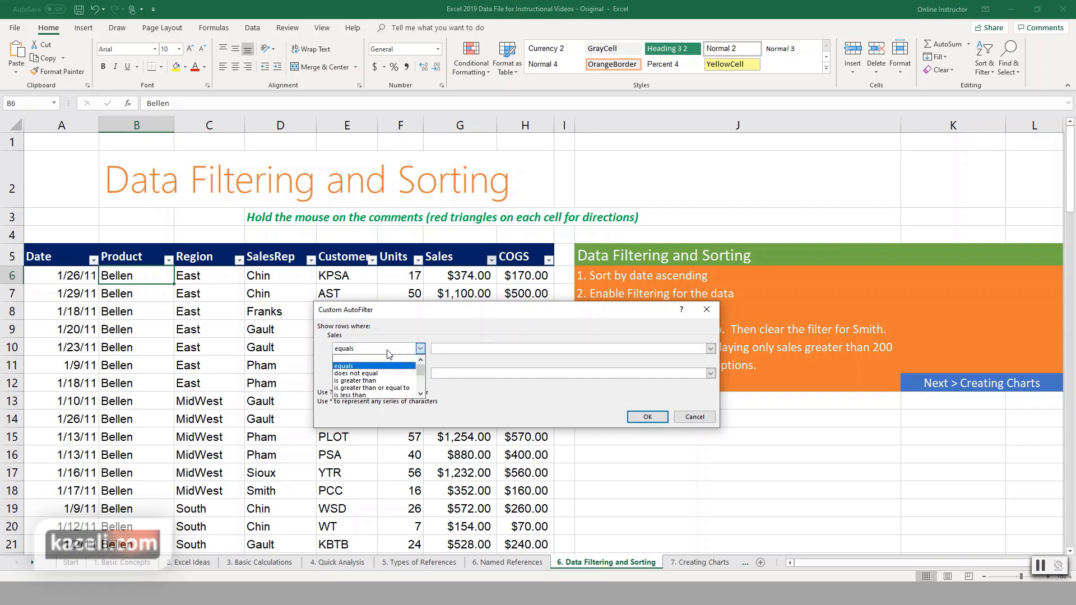
left_click(370, 383)
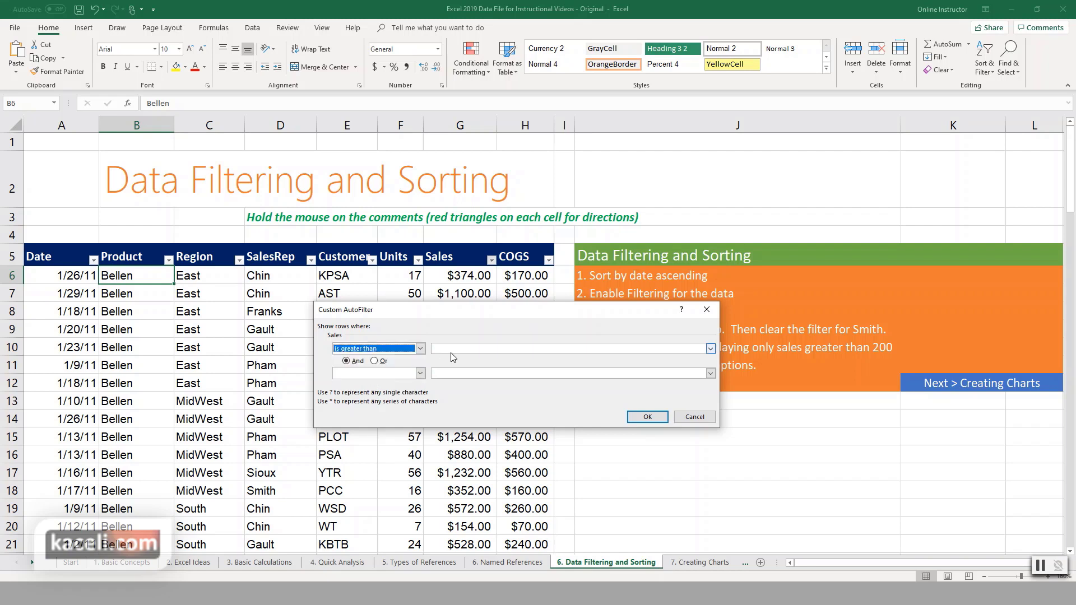
- Enter 1000 as the threshold, leave the second condition blank, and apply
left_click(459, 348)
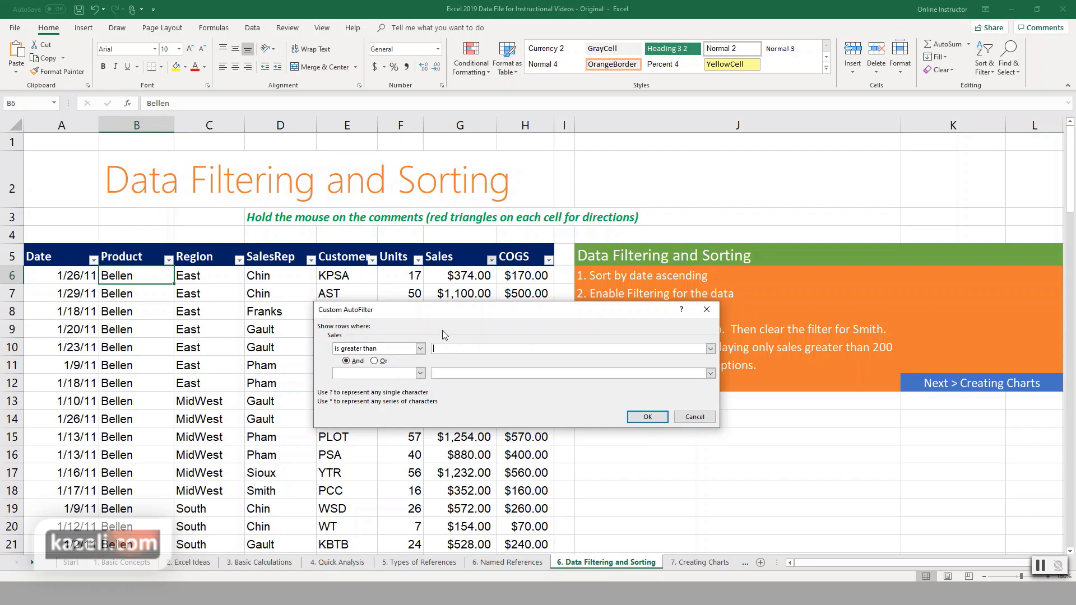
left_click_drag(453, 313, 676, 321)
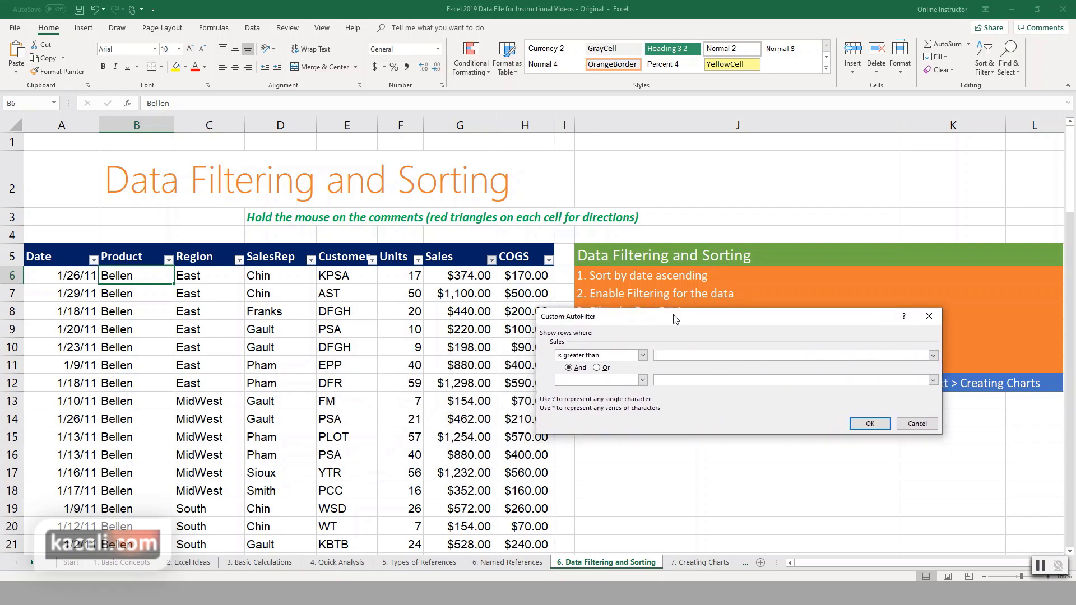
type("1000")
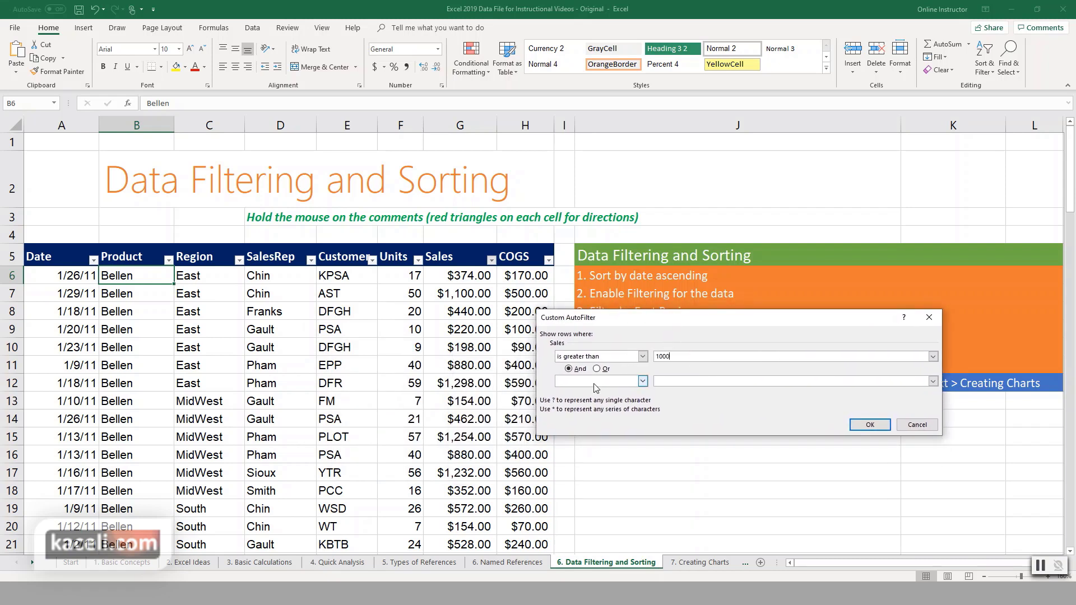
left_click(596, 382)
left_click_drag(643, 406, 644, 419)
left_click(645, 431)
left_click(869, 425)
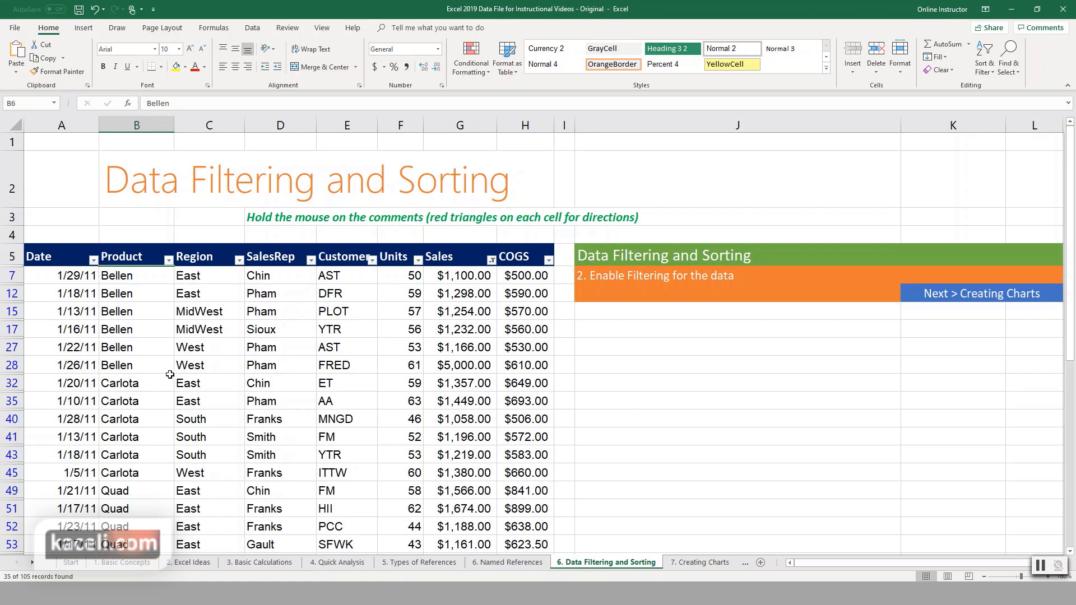
- Add a SalesRep 'Begins With' G text filter, leaving 5 Gault rows over 1000
left_click(310, 260)
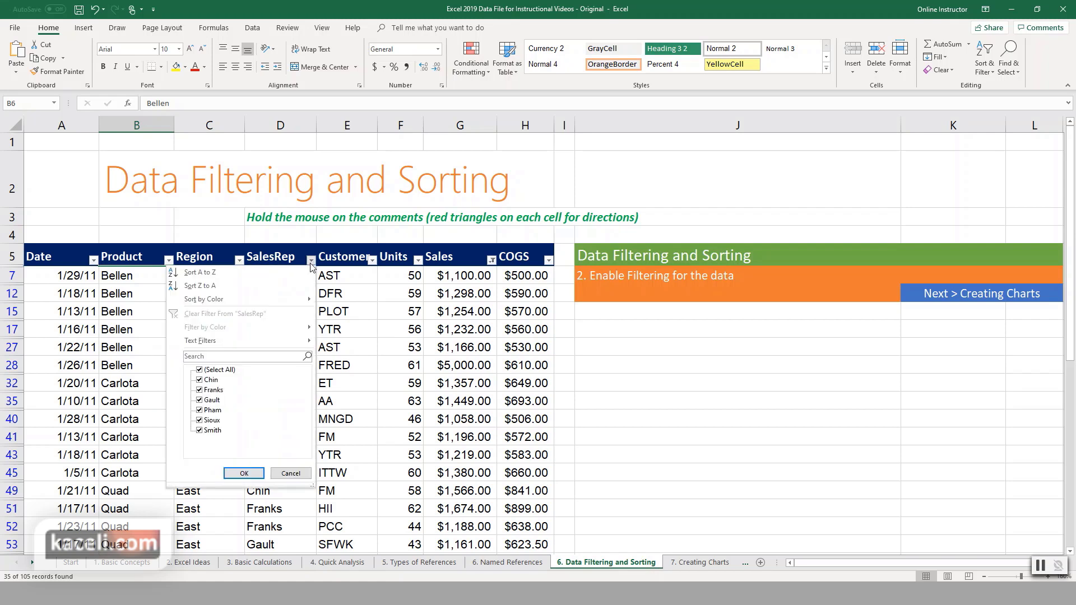
mouse_move(220, 344)
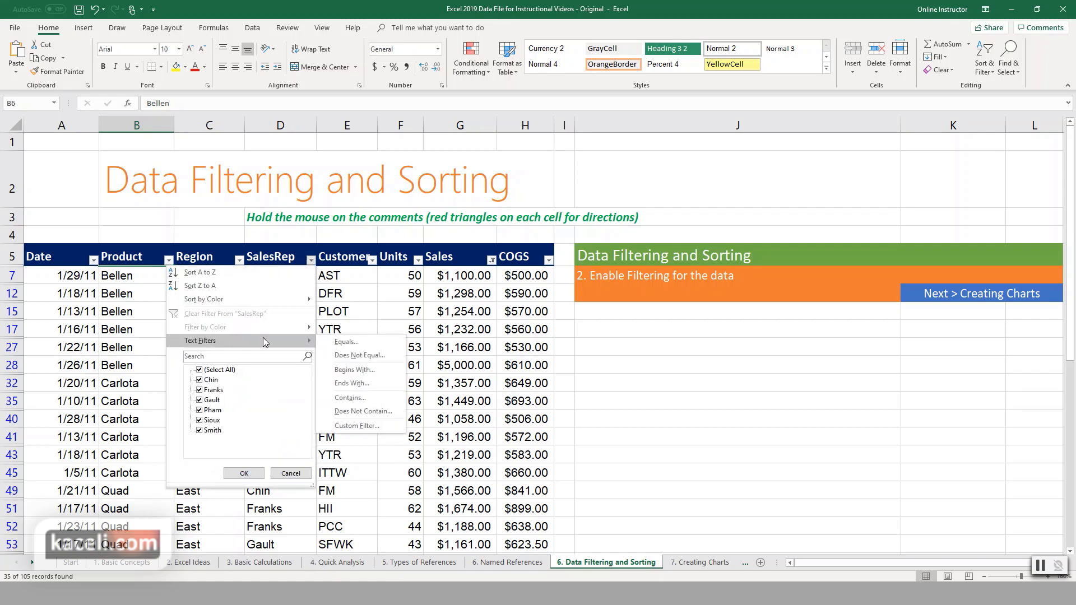
left_click(358, 370)
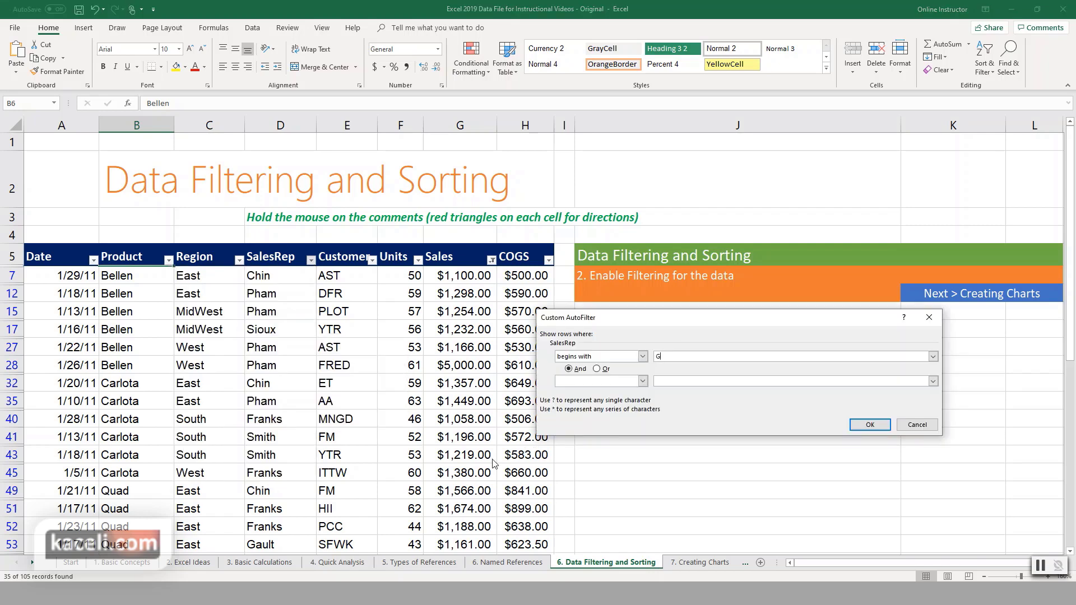
left_click(870, 426)
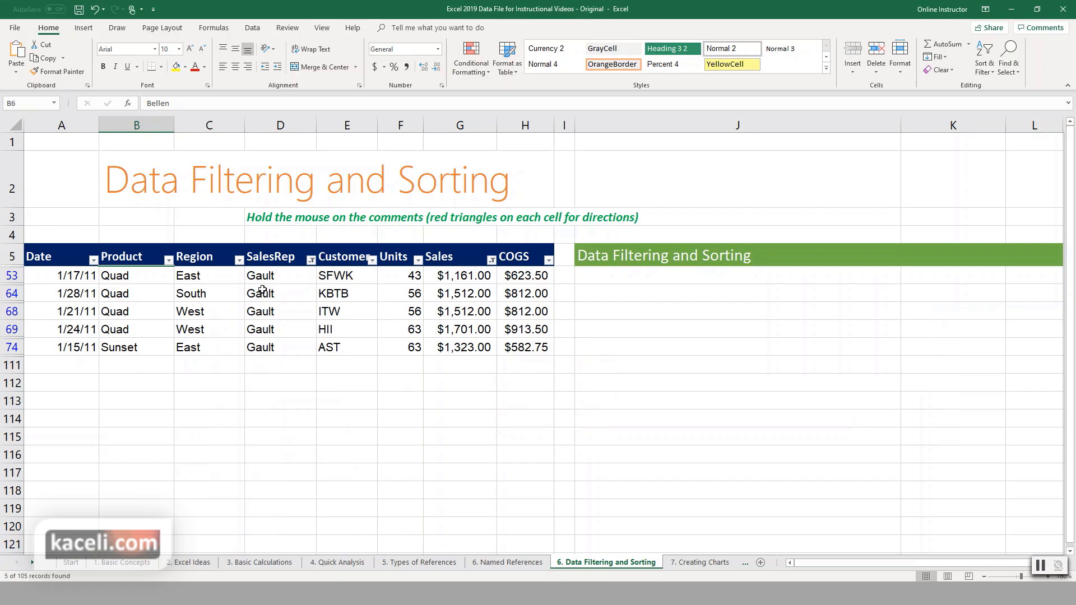